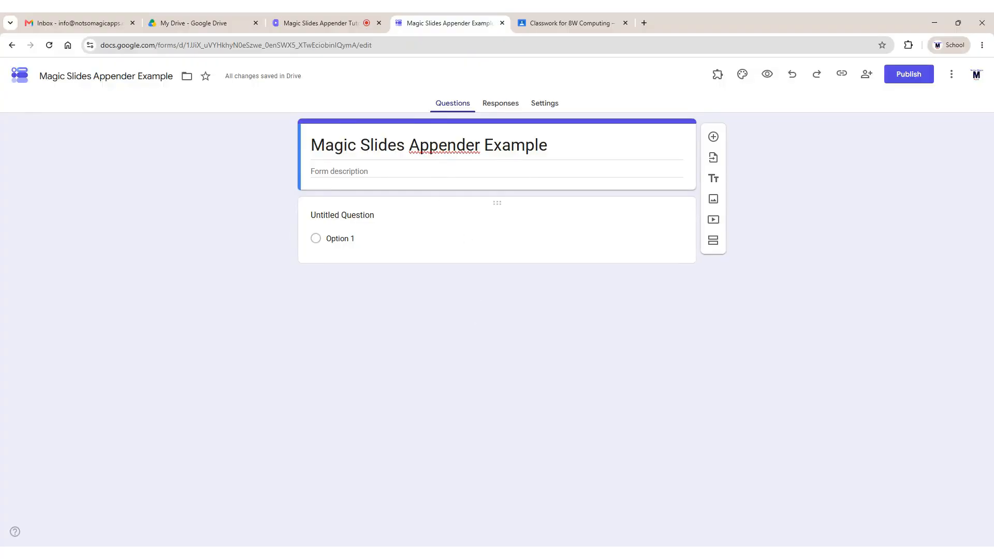
# Assign the Magic Slides Appender Example draft to 8W Computing, giving each student a copy of Example Presentation
pyautogui.click(557, 24)
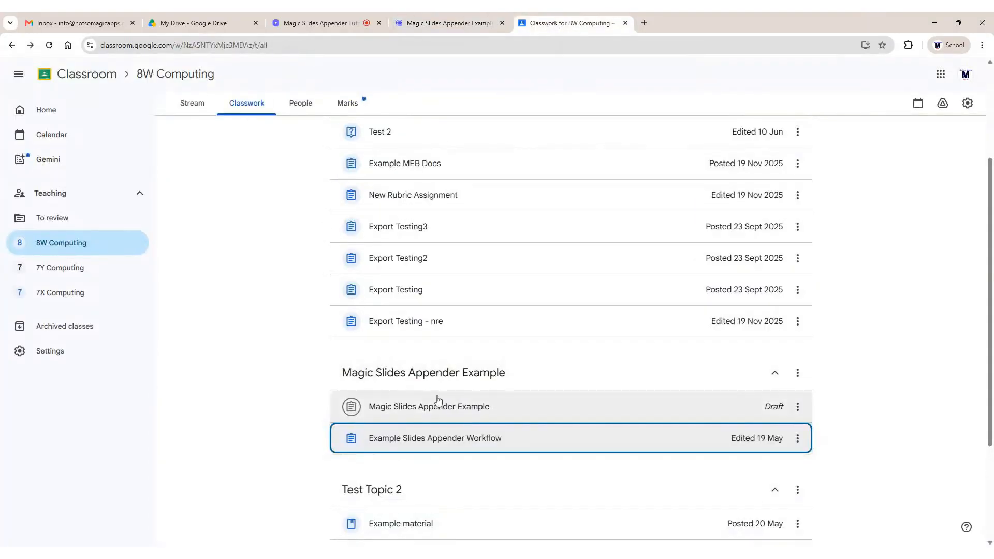
pyautogui.click(422, 412)
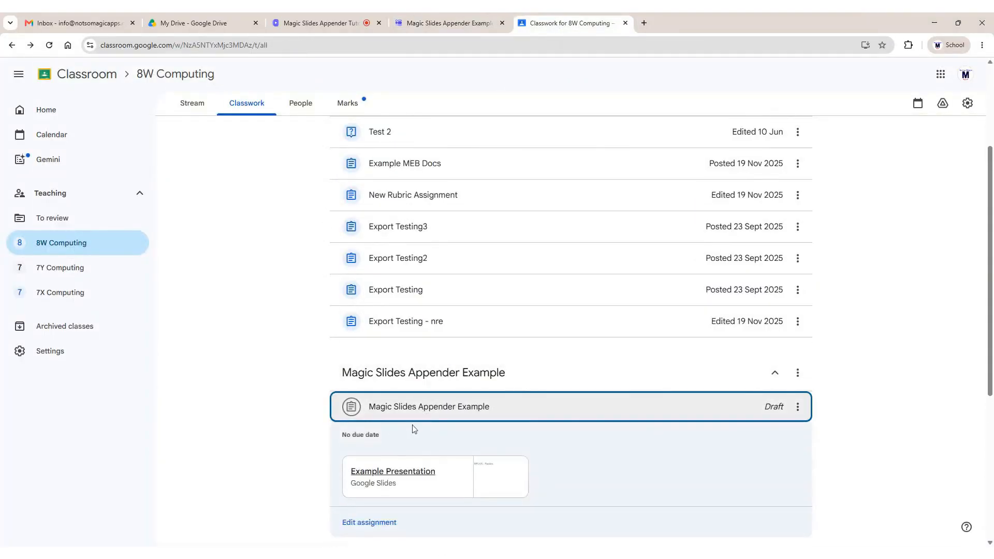
pyautogui.scroll(-1, 410, 428)
pyautogui.click(384, 472)
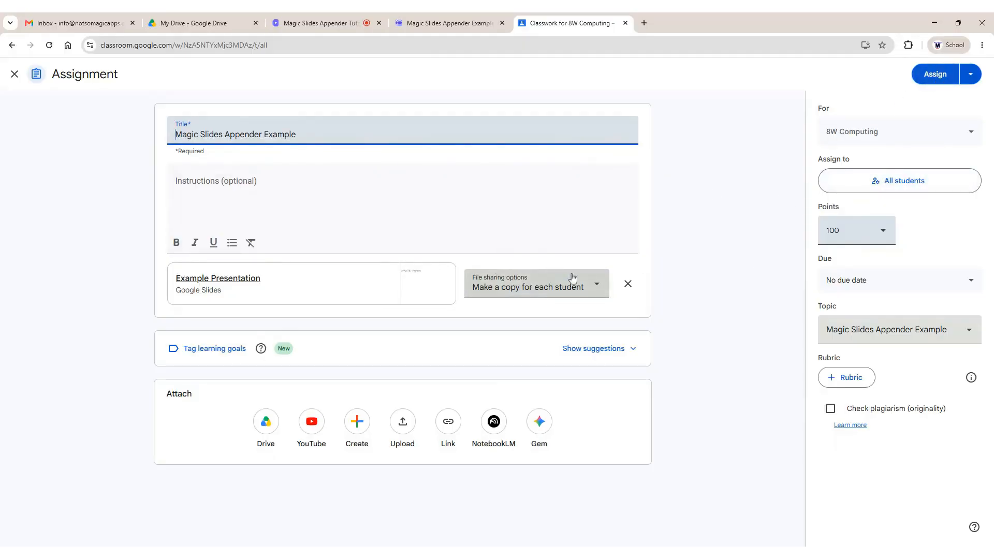
pyautogui.click(931, 74)
pyautogui.click(598, 329)
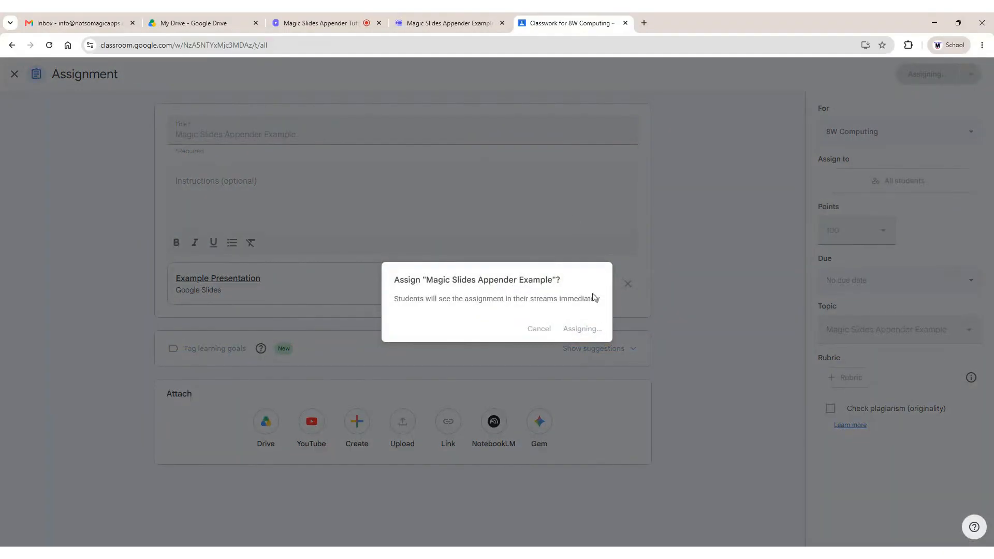
# Retitle the untitled first question 'Pupil Name' and change its type to Drop-down
pyautogui.click(462, 25)
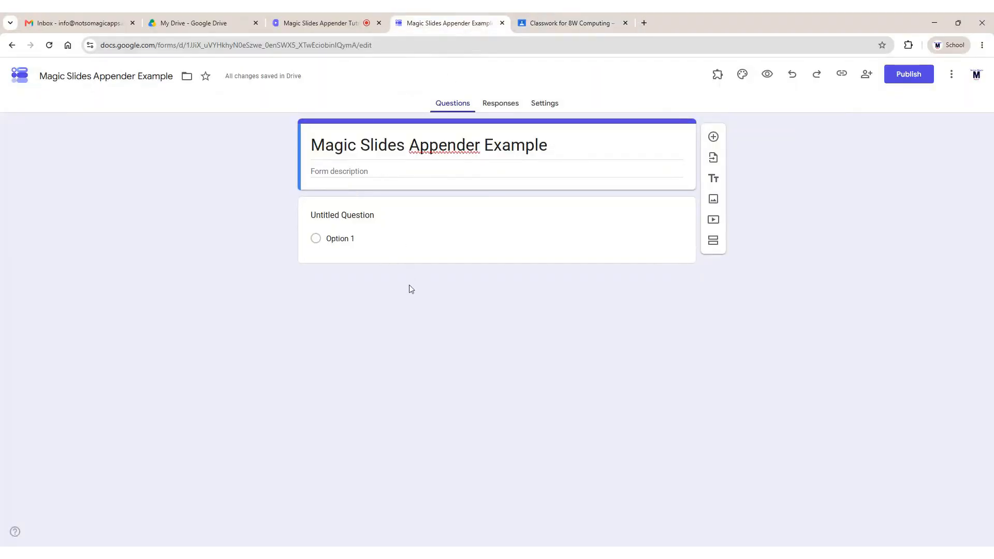
pyautogui.click(369, 224)
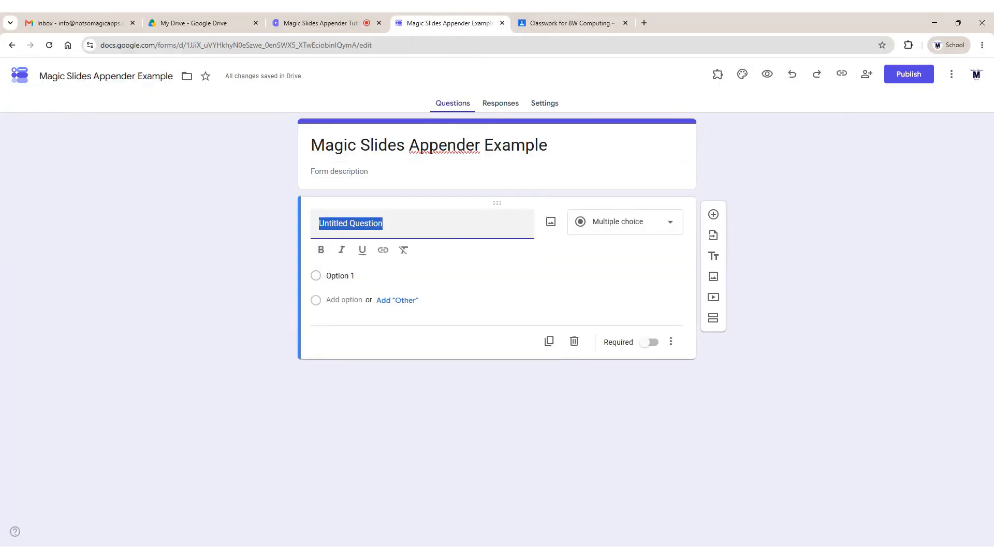
pyautogui.write('Pupil N')
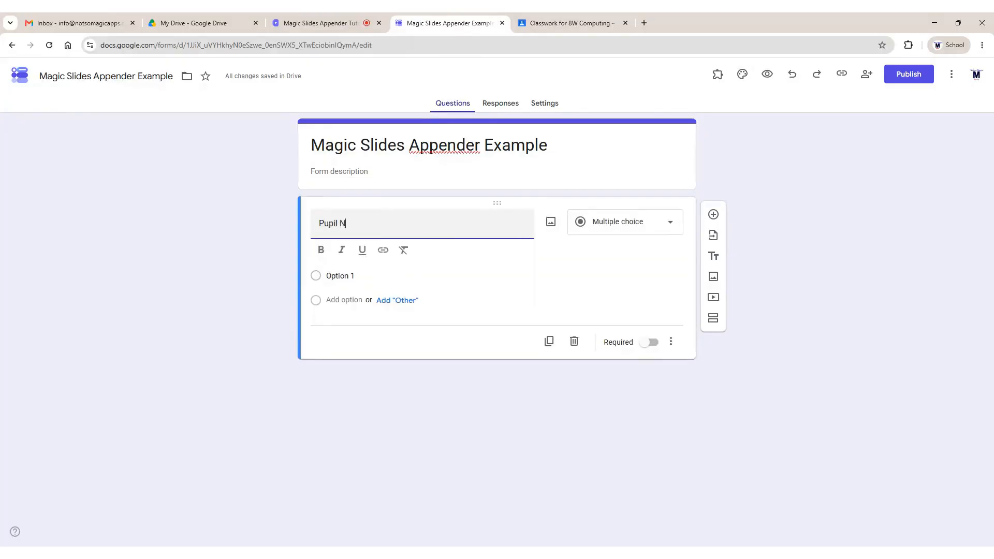
pyautogui.write('ame')
pyautogui.click(617, 229)
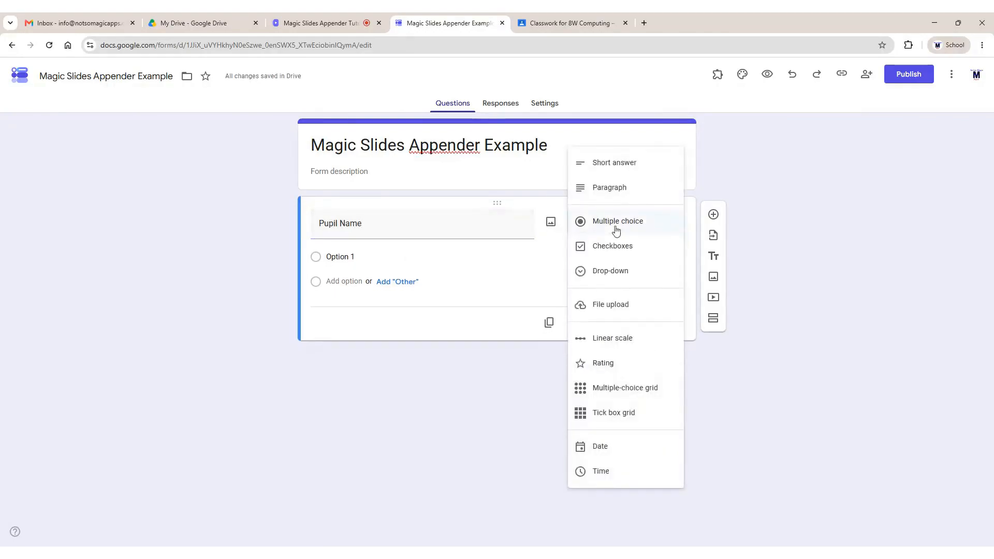
pyautogui.click(613, 274)
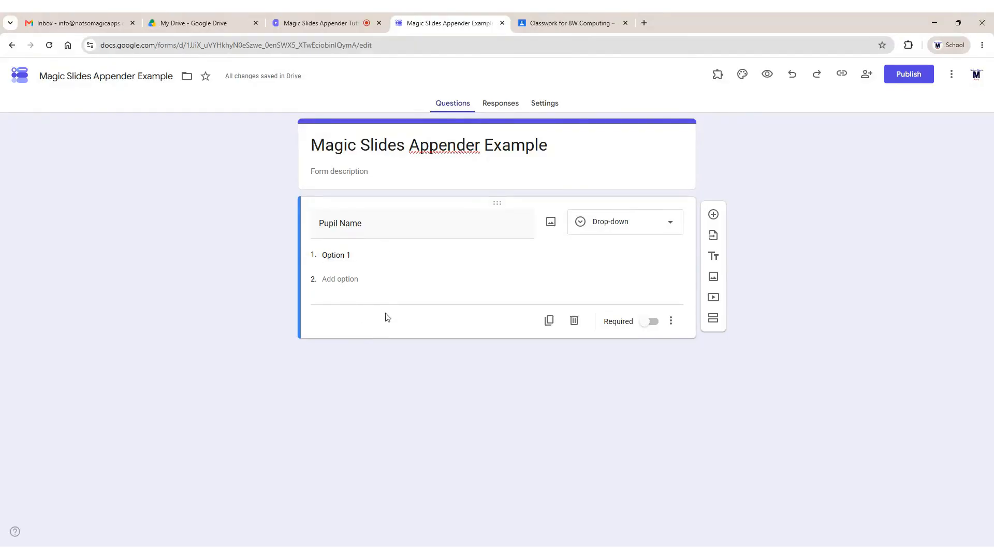
pyautogui.click(554, 23)
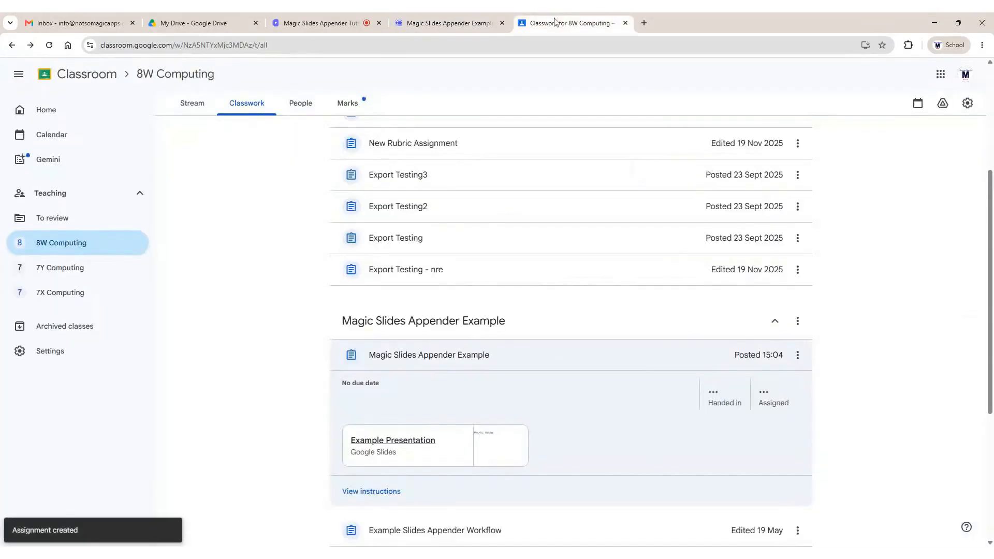
# Open the posted assignment's Student work, showing two pupils assigned and none handed in, then return to the form
pyautogui.click(406, 357)
pyautogui.click(406, 359)
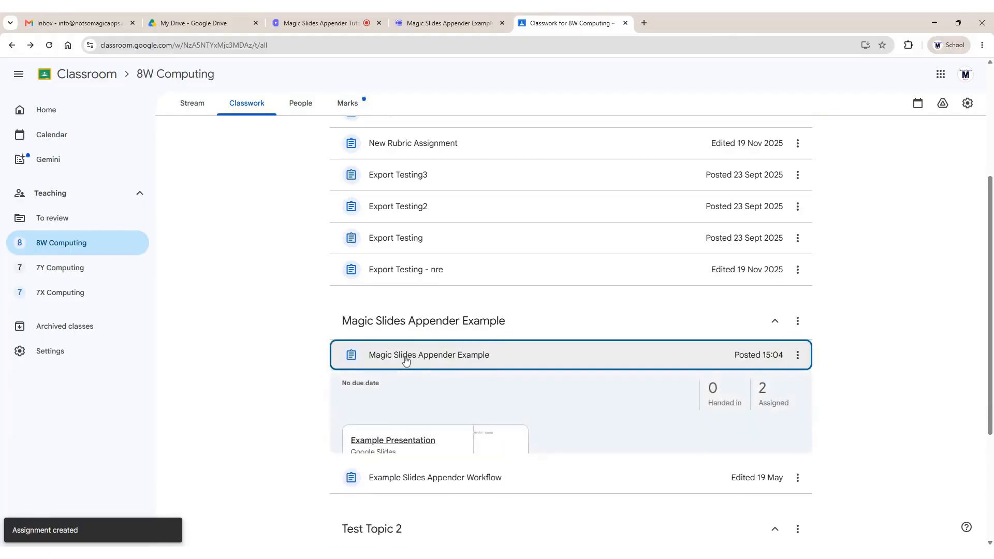
pyautogui.click(380, 491)
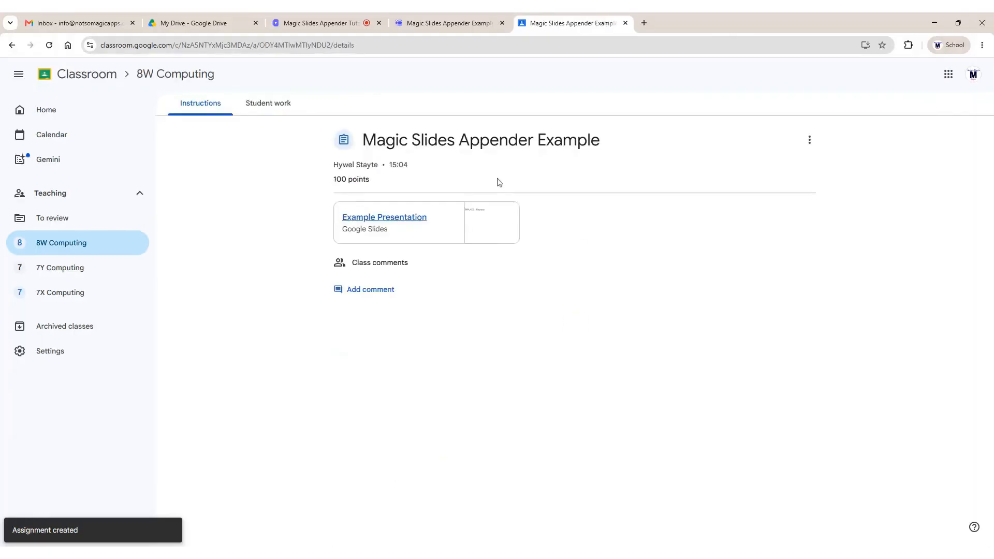
pyautogui.click(278, 107)
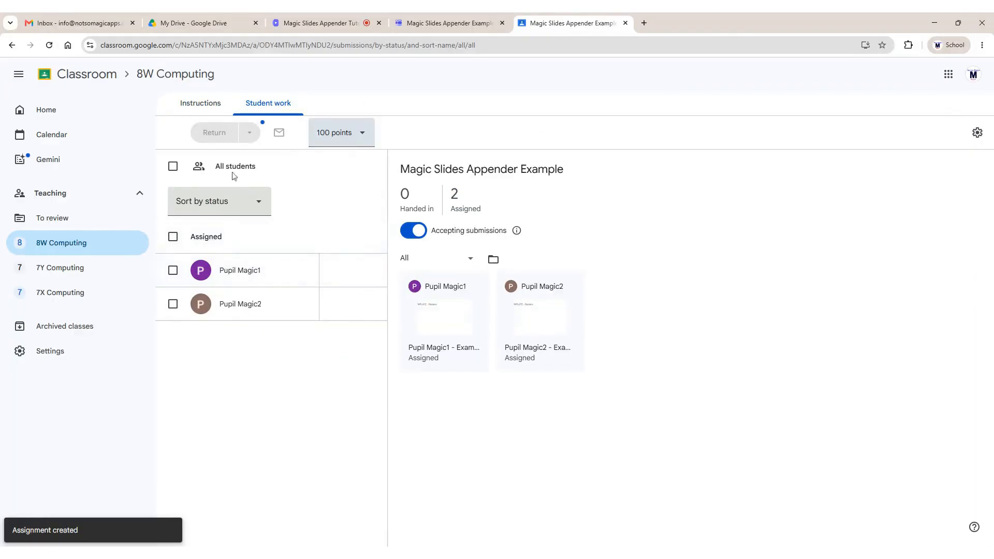
pyautogui.click(423, 24)
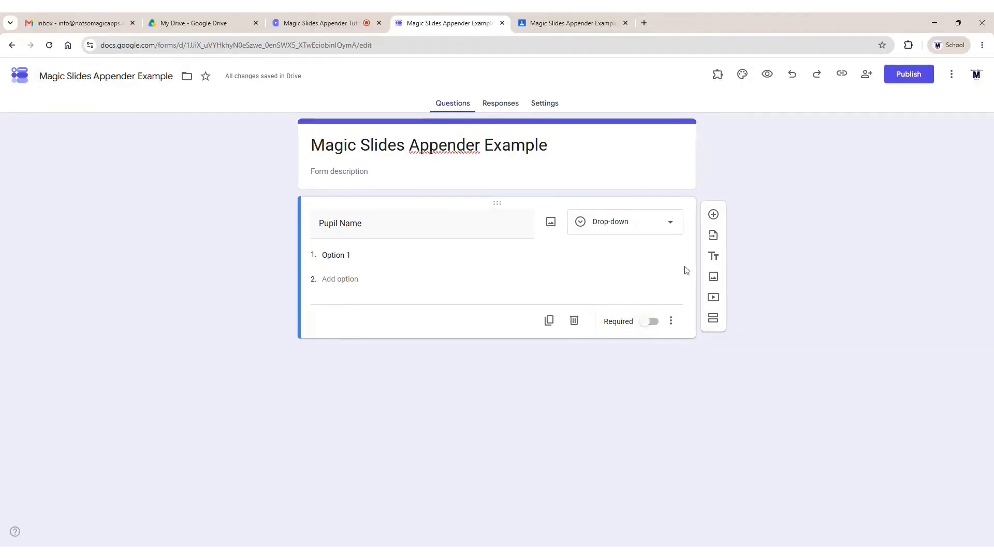
# Add a required 1–5 linear scale question 'Rate the work' labelled Poor to Excellent
pyautogui.click(714, 214)
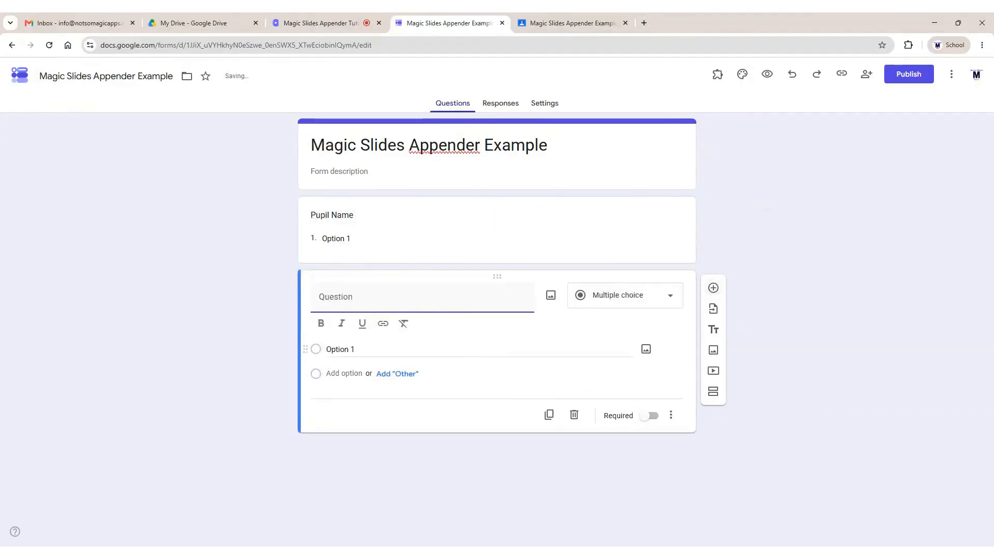
pyautogui.write('Rat')
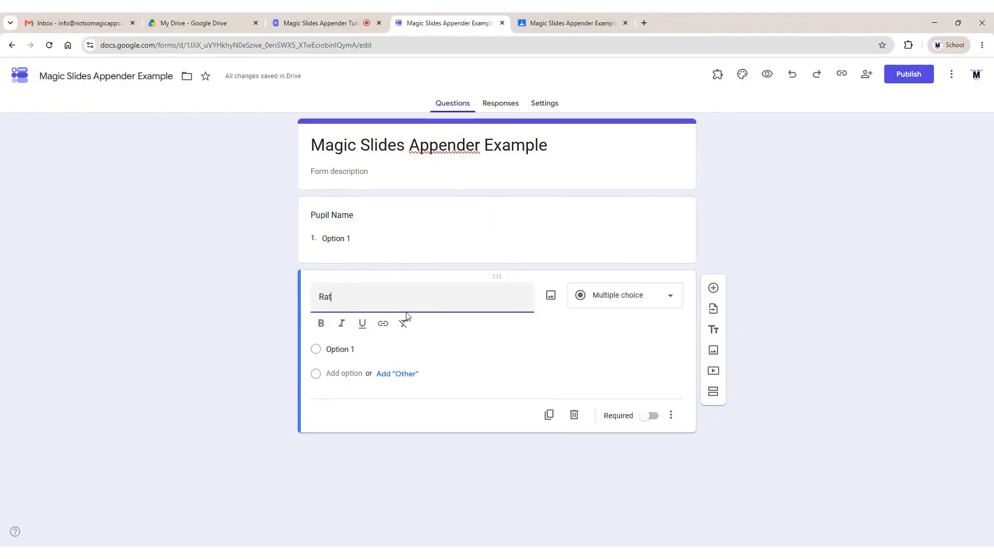
pyautogui.write('e the work')
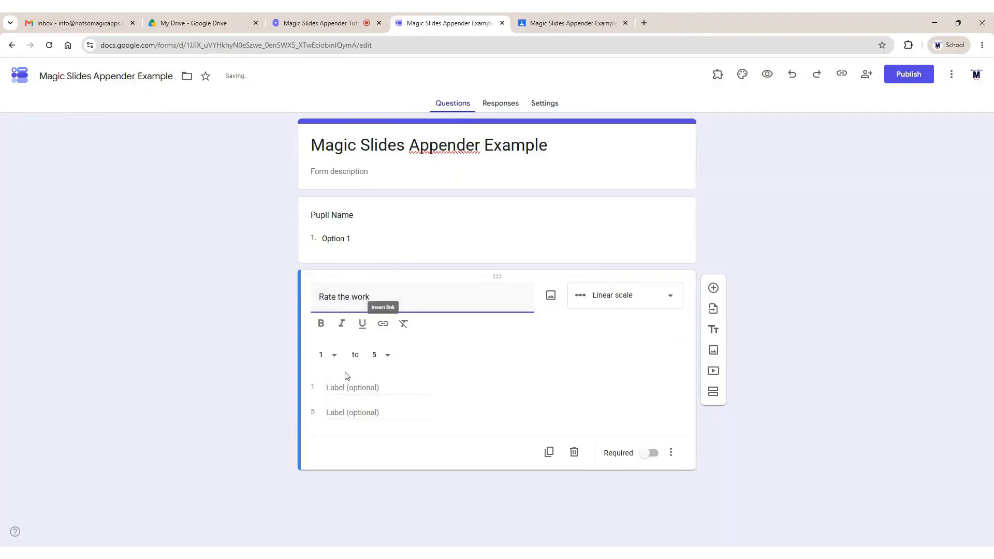
pyautogui.click(357, 388)
pyautogui.write('Bad')
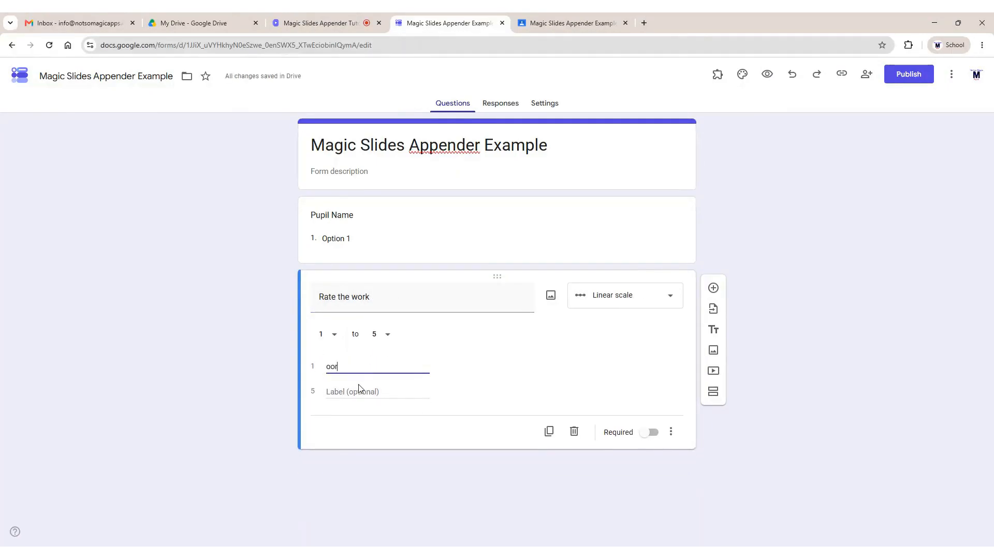
pyautogui.press('BackSpace')
pyautogui.press('BackSpace')
pyautogui.press('BackSpace')
pyautogui.write('P')
pyautogui.press('Tab')
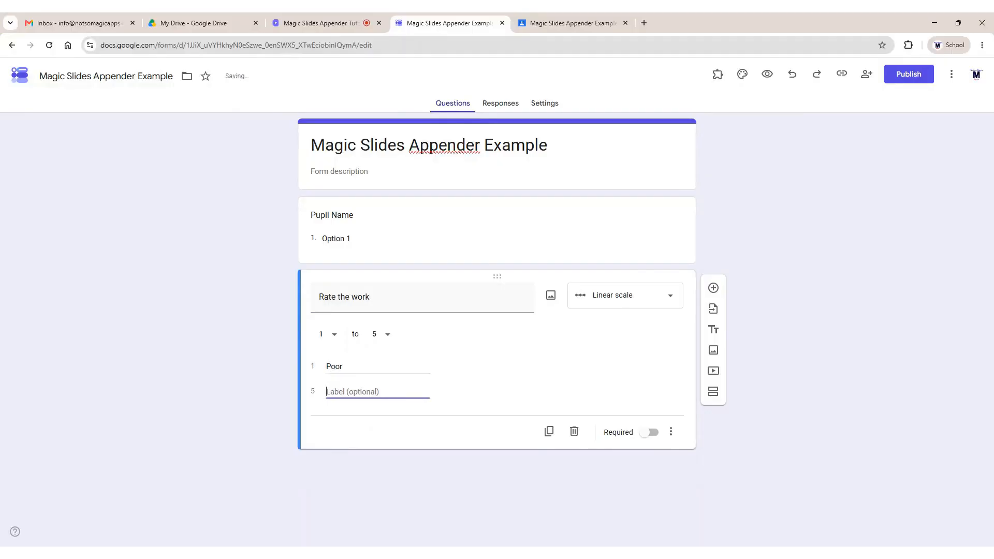
pyautogui.write('Excellent')
pyautogui.click(651, 433)
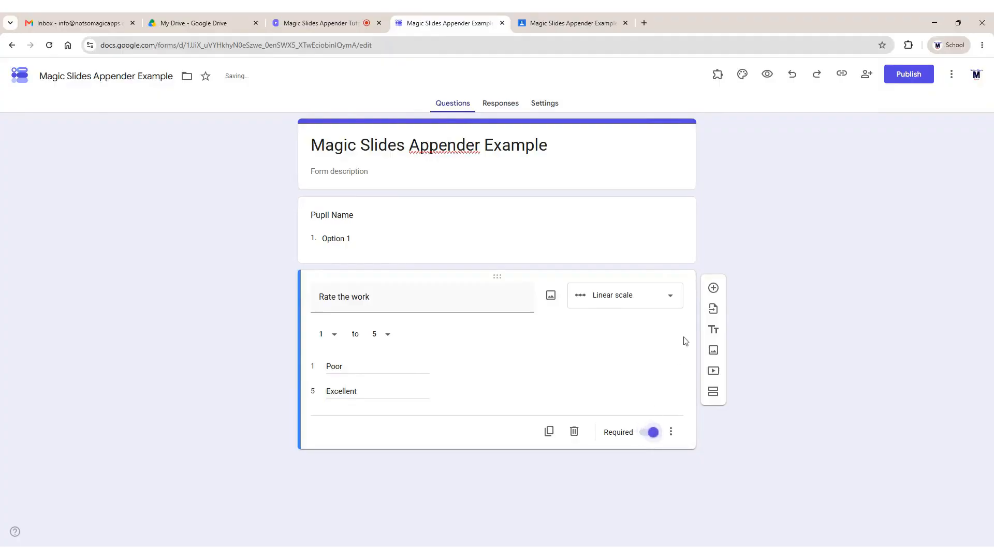
# Add a required paragraph question titled 'Comment'
pyautogui.click(714, 290)
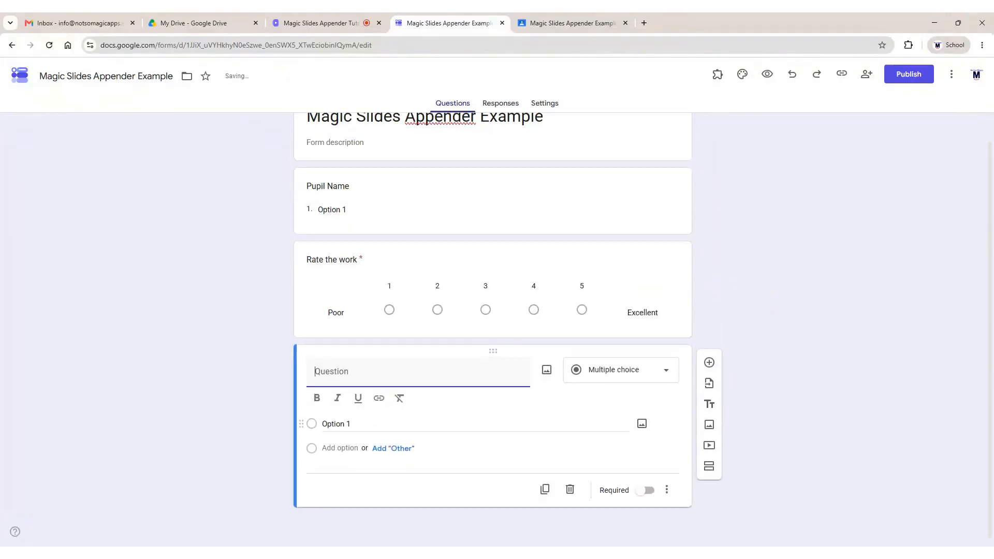
pyautogui.write('Comment')
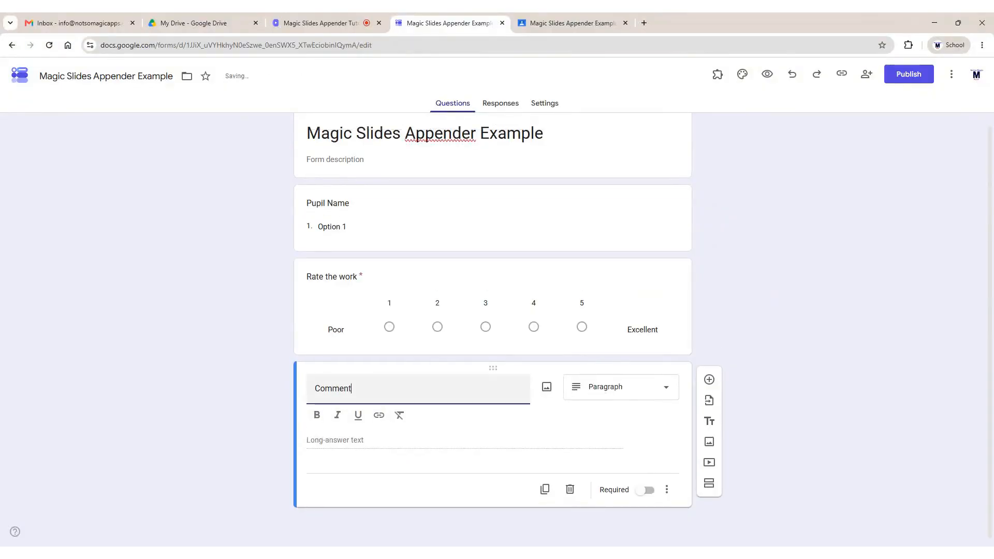
pyautogui.click(661, 492)
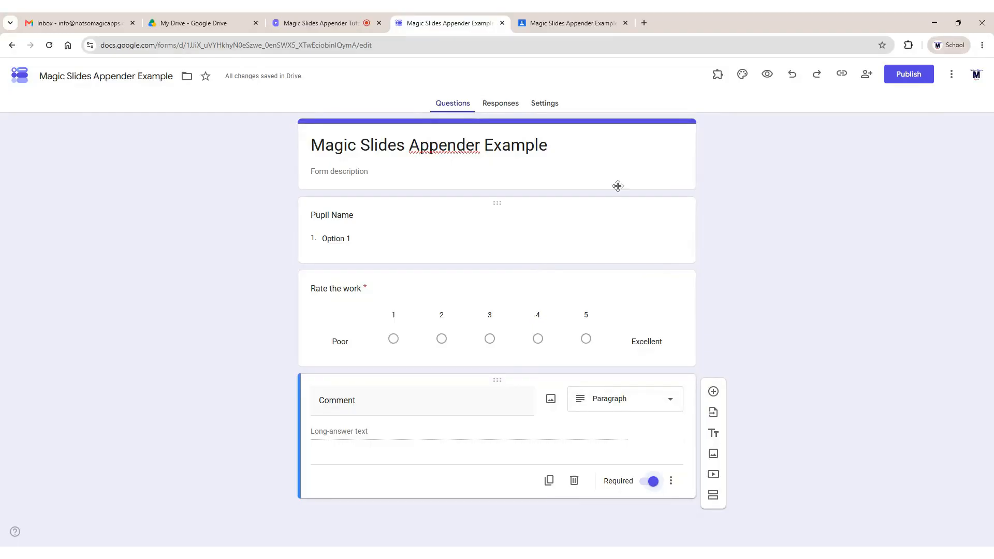
# Start Magic Slides Appender setup with class 8W Computing, the Magic Slides Appender Example assignment, and link question Pupil Name
pyautogui.click(717, 75)
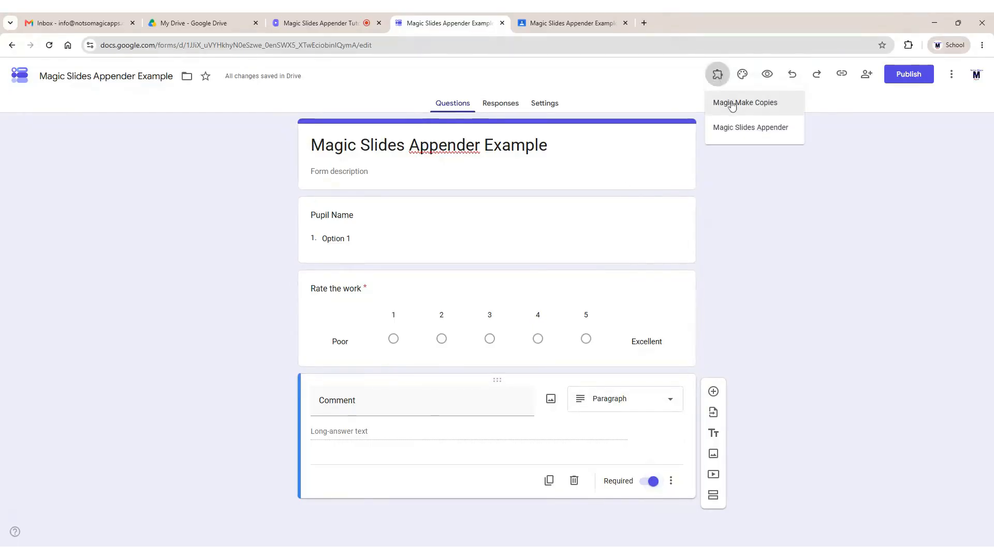
pyautogui.click(735, 130)
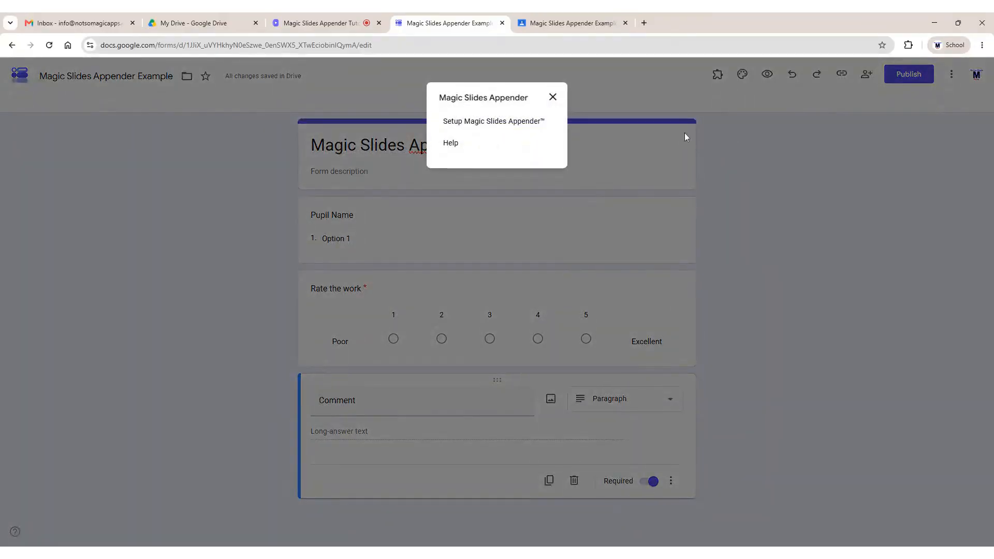
pyautogui.click(487, 122)
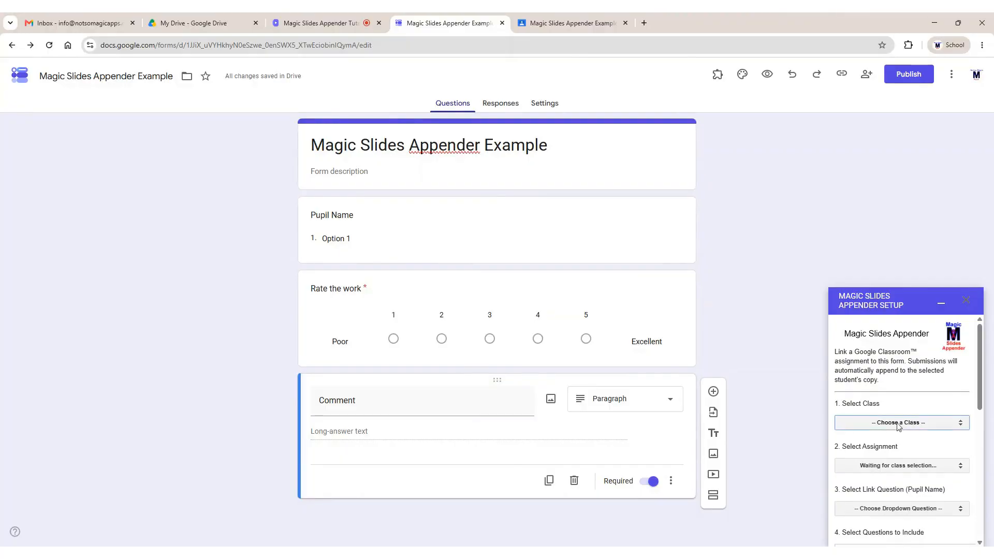
pyautogui.click(901, 436)
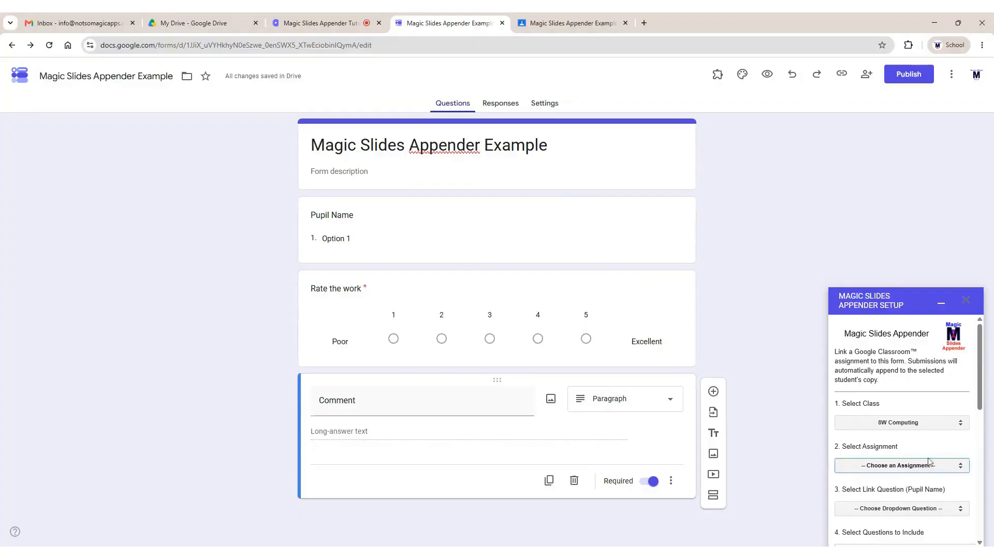
pyautogui.click(929, 463)
pyautogui.scroll(-1, 882, 399)
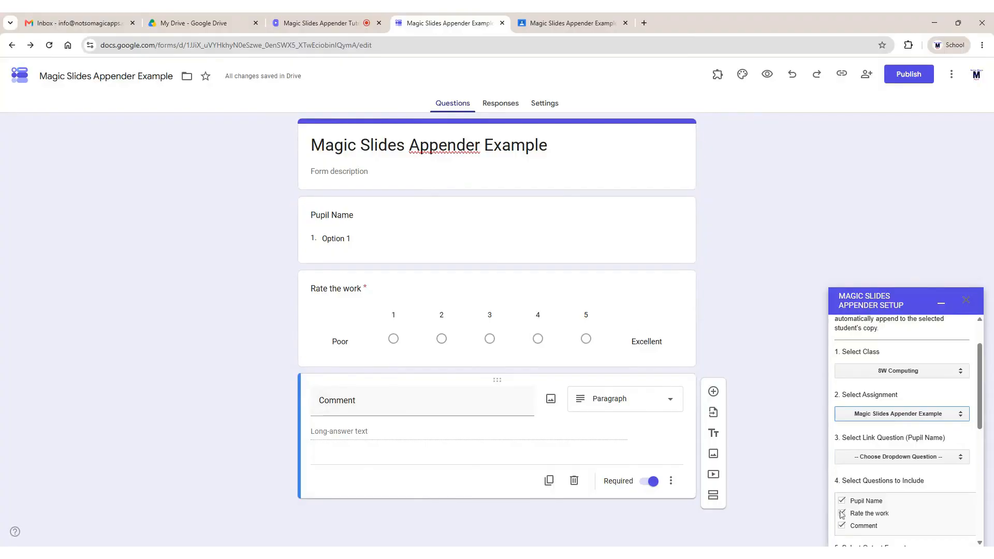
pyautogui.click(918, 463)
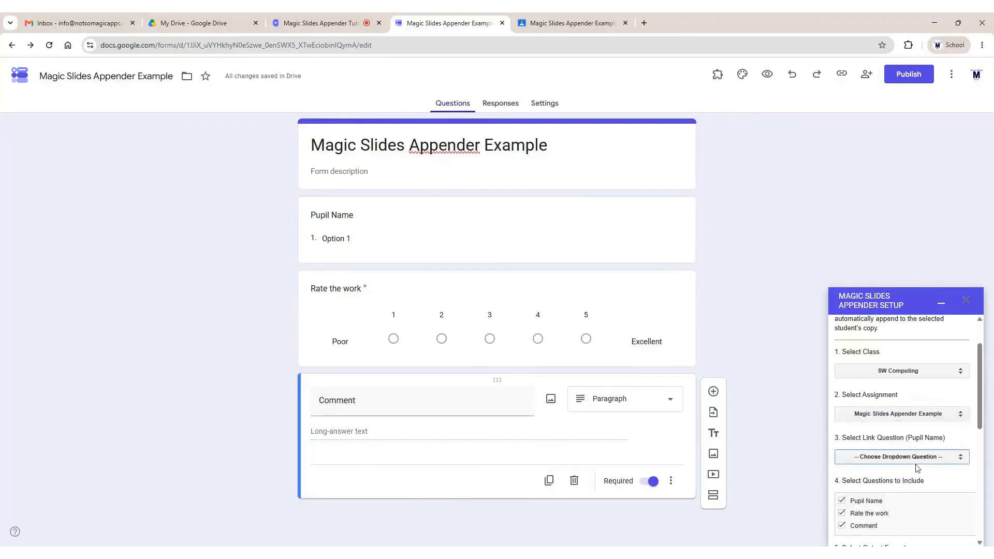
pyautogui.click(918, 469)
pyautogui.scroll(-2, 924, 463)
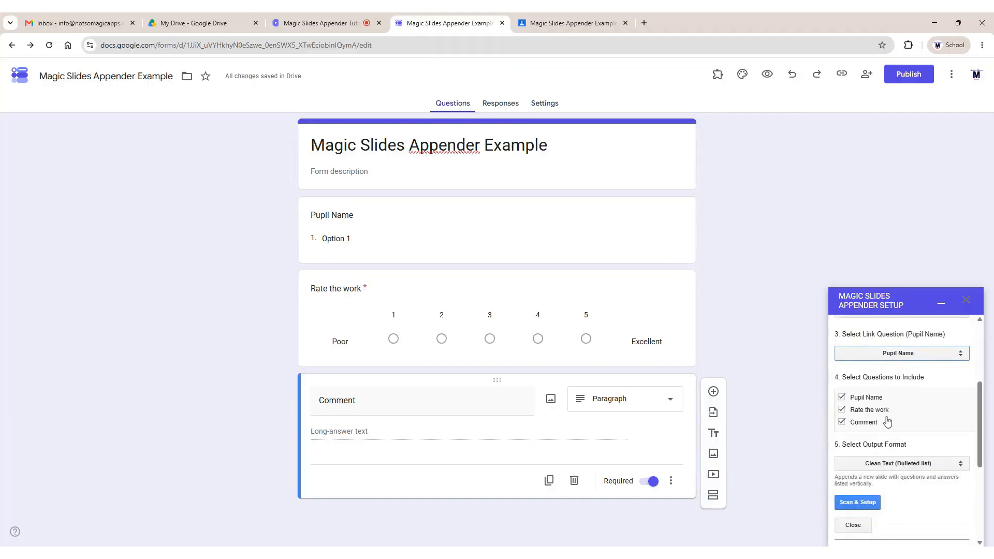
# Include Pupil Name, Rate the work and Comment, then Scan & Setup to link both pupils' presentations
pyautogui.click(865, 400)
pyautogui.click(865, 412)
pyautogui.click(865, 423)
pyautogui.click(867, 410)
pyautogui.click(865, 397)
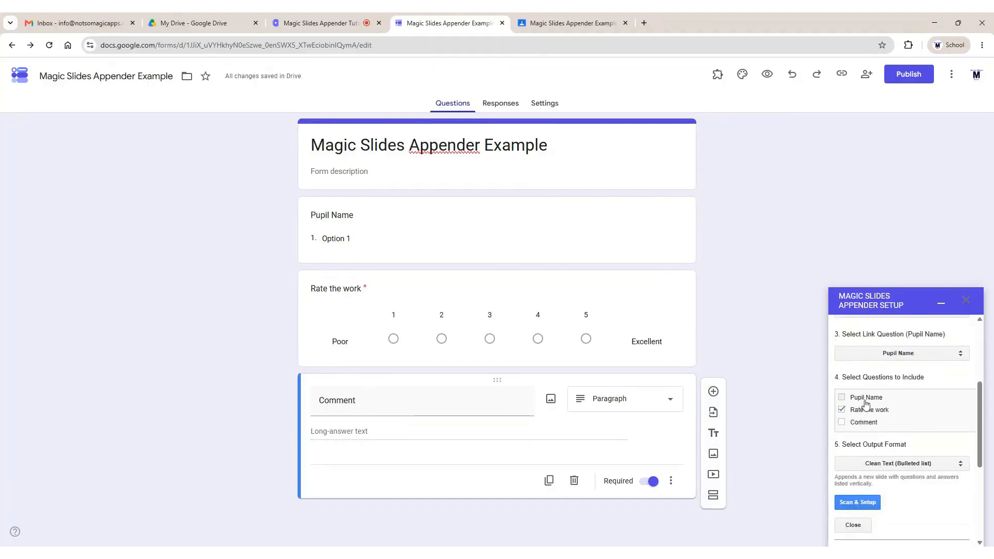
pyautogui.click(864, 423)
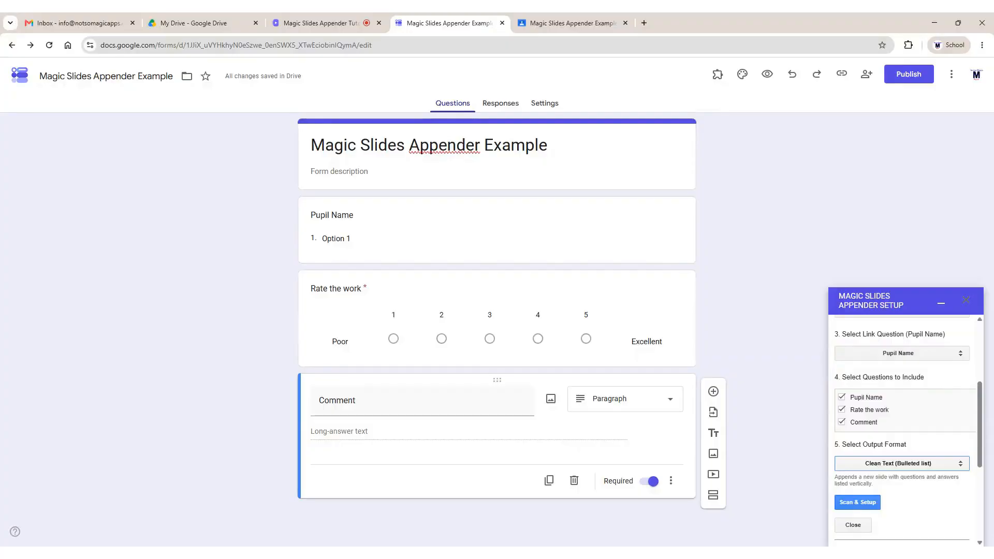
pyautogui.click(865, 503)
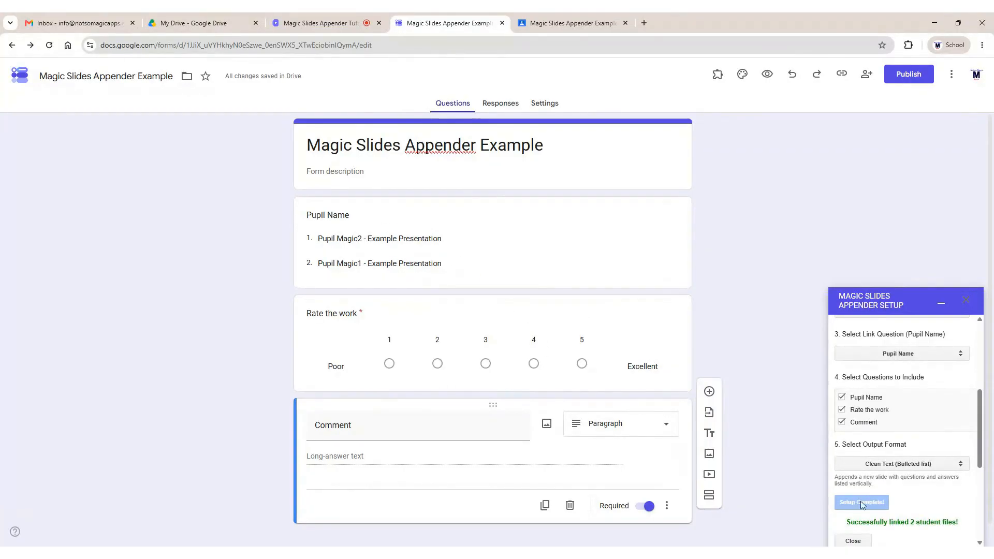
pyautogui.click(853, 541)
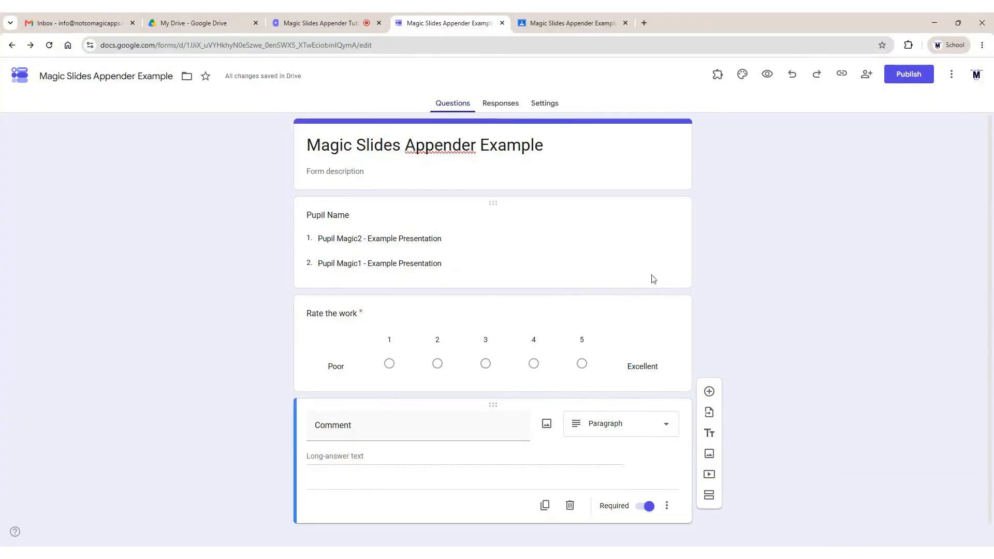
# Publish the feedback form to responders and copy its responder link to the clipboard
pyautogui.click(907, 74)
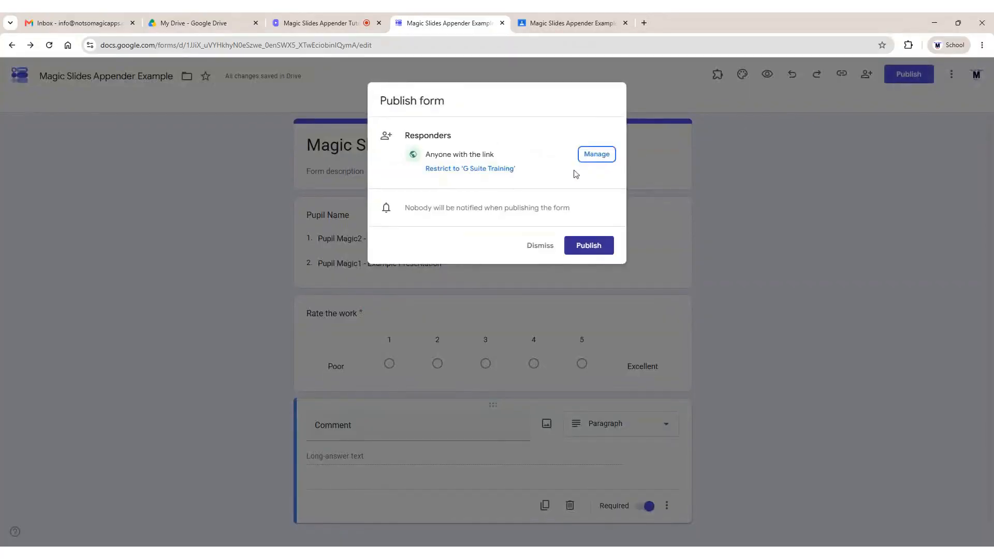
pyautogui.click(588, 245)
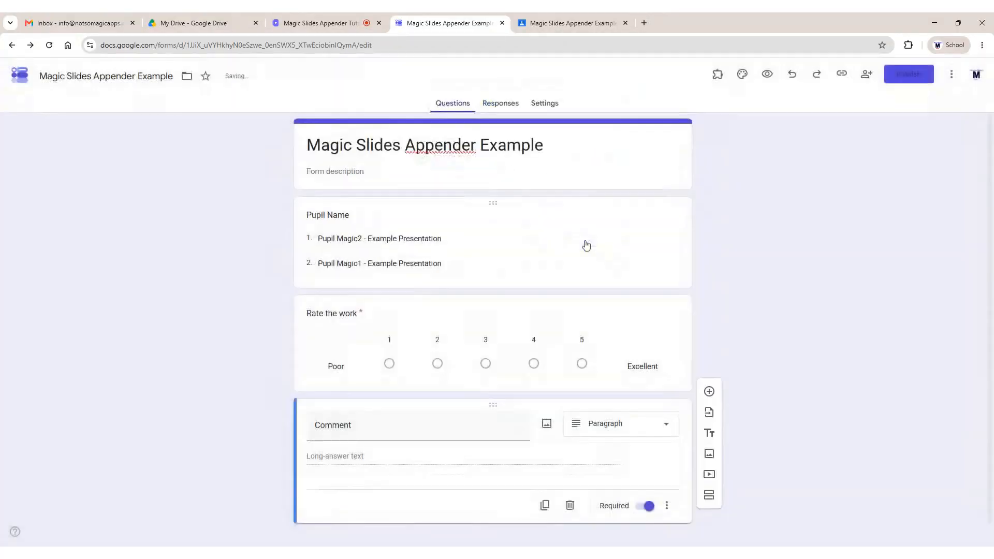
pyautogui.click(961, 141)
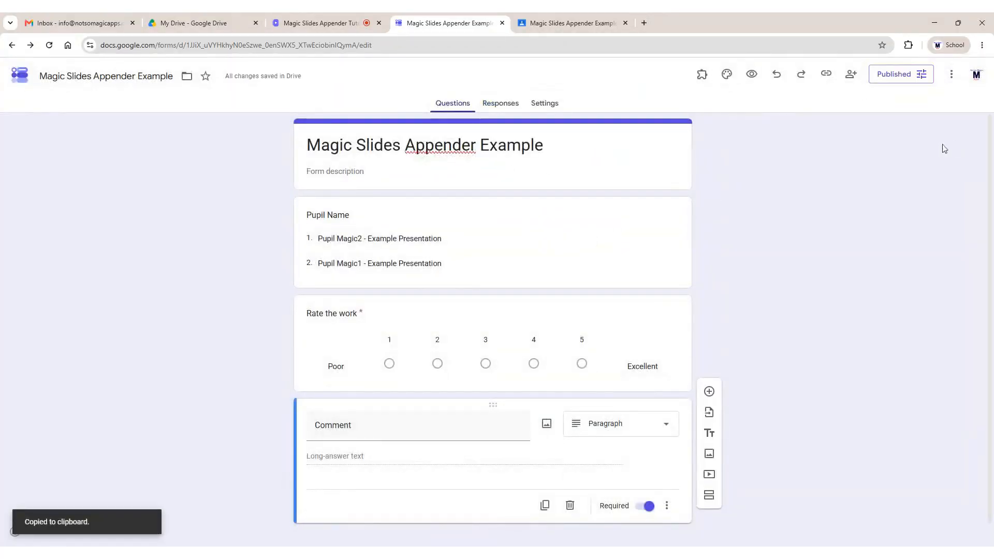
# In a new tab, submit a response for Pupil Magic2 rated 1 with comment 'Not very good'
pyautogui.click(644, 22)
pyautogui.hotkey('ctrl', 'v')
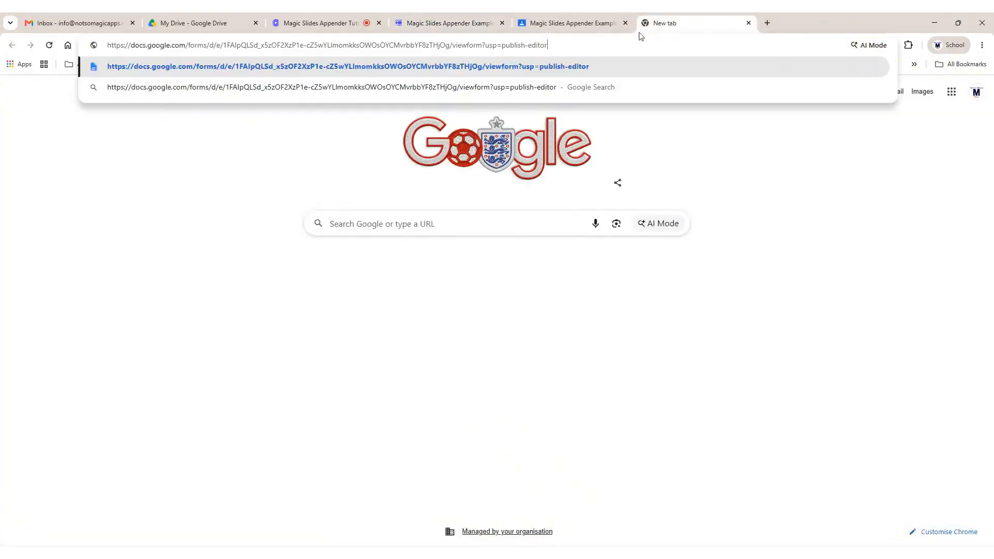
pyautogui.press('Return')
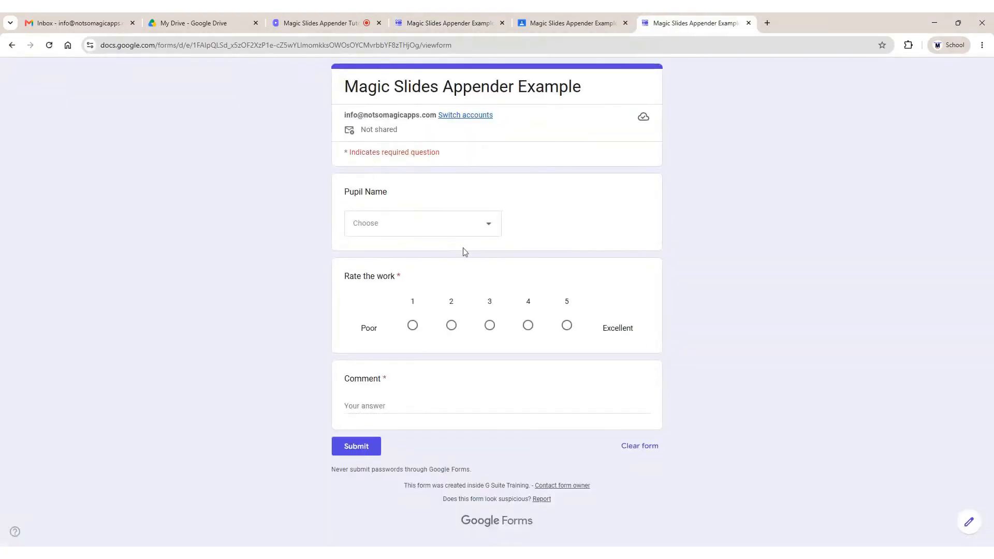
pyautogui.click(472, 233)
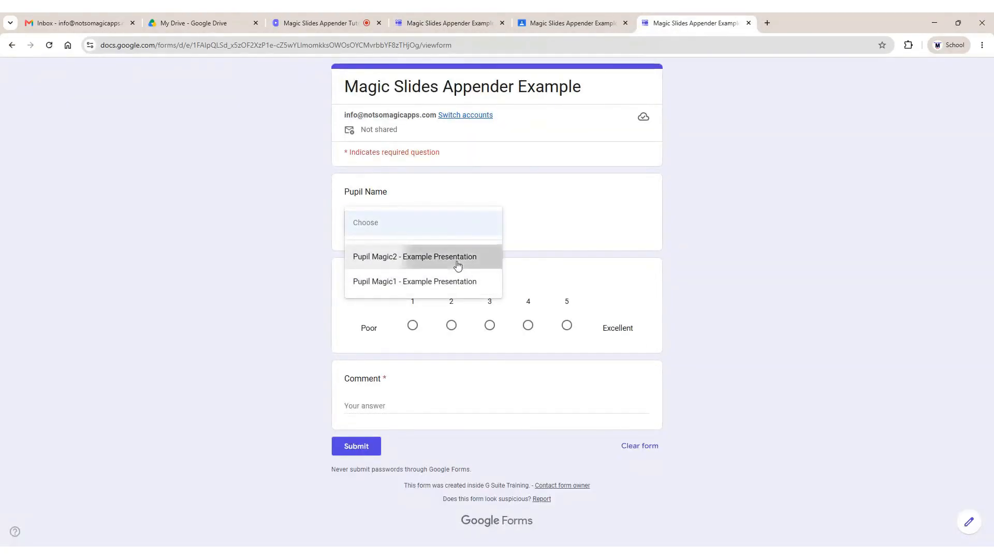
pyautogui.click(457, 265)
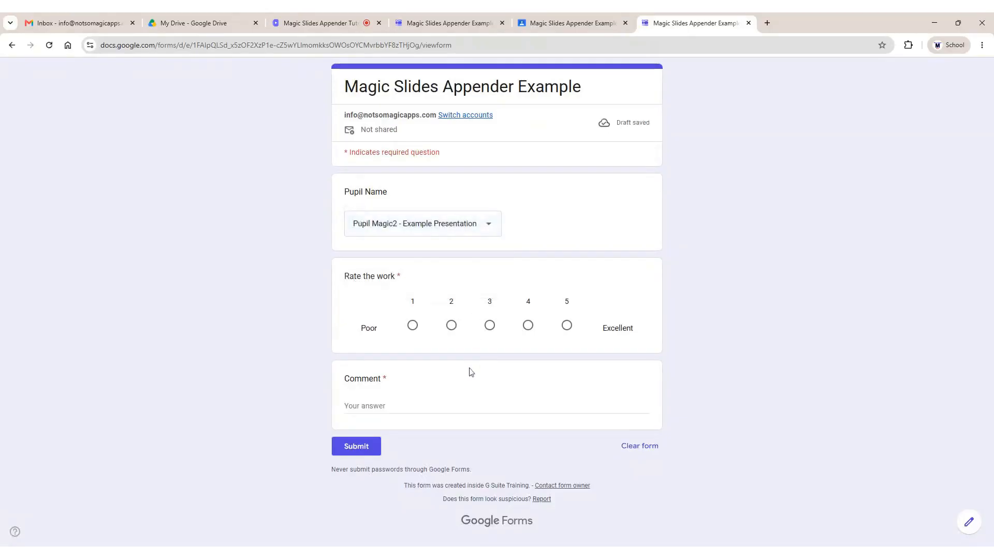
pyautogui.click(413, 326)
pyautogui.click(434, 405)
pyautogui.write('Not very good')
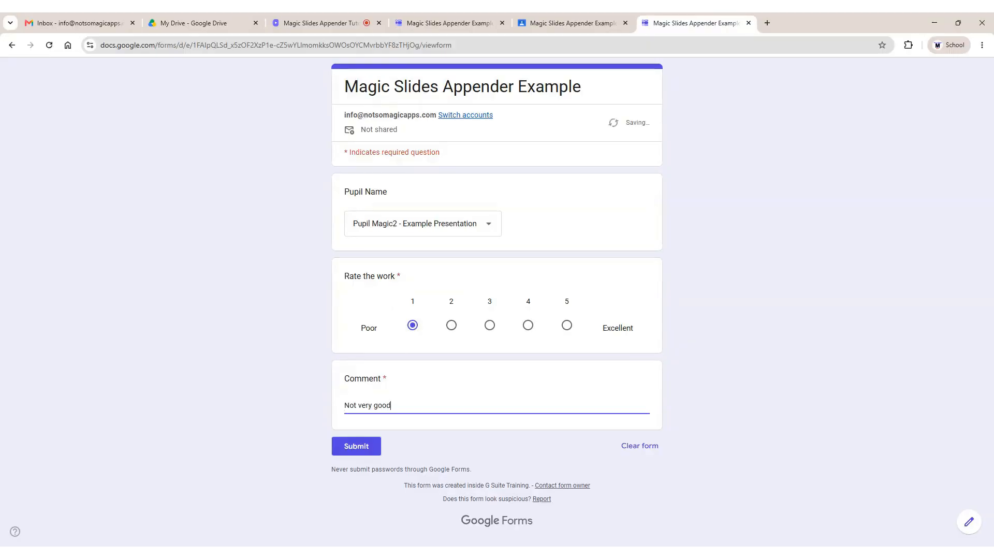
pyautogui.click(361, 454)
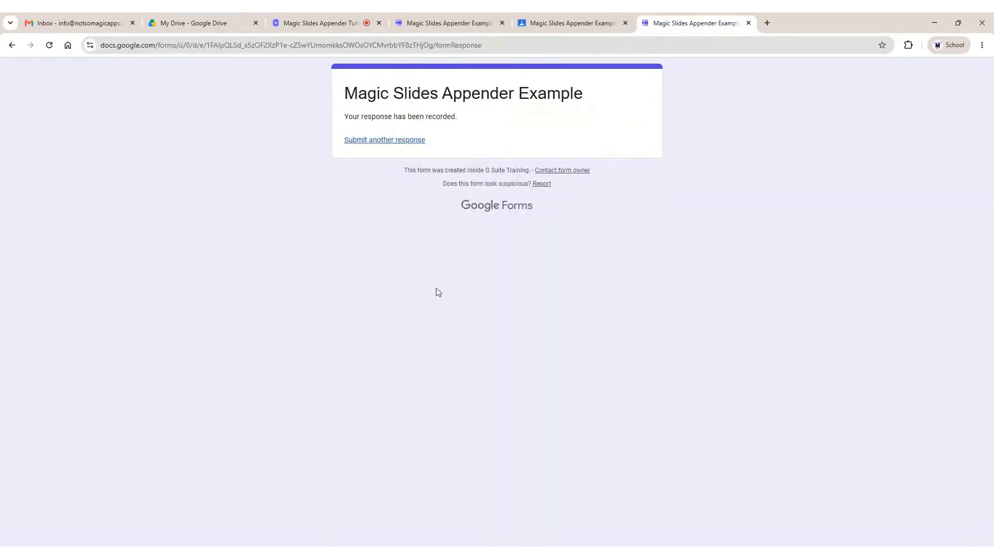
# Submit a second response for Pupil Magic1 rated 5 with comment 'Very good', then return to Classroom
pyautogui.click(413, 140)
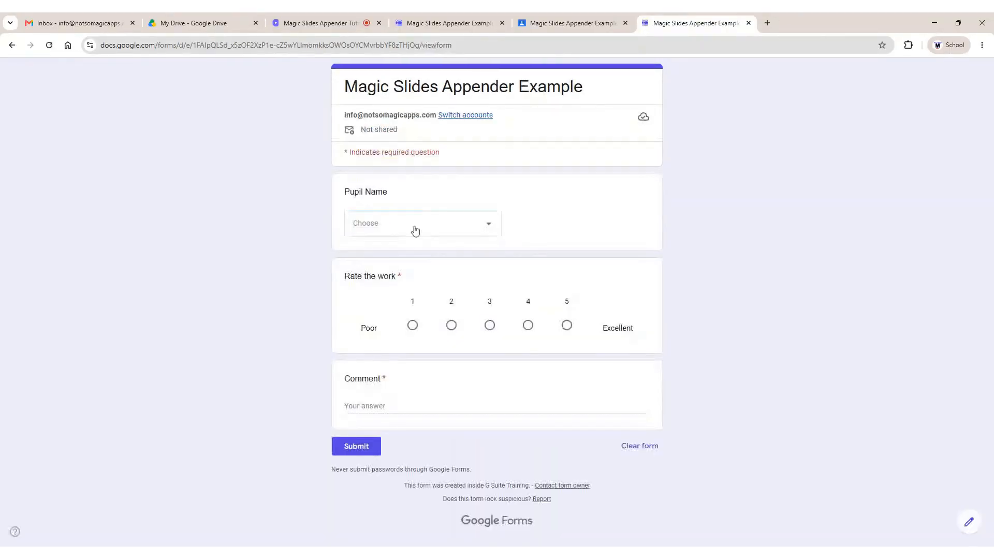
pyautogui.click(413, 227)
pyautogui.click(373, 282)
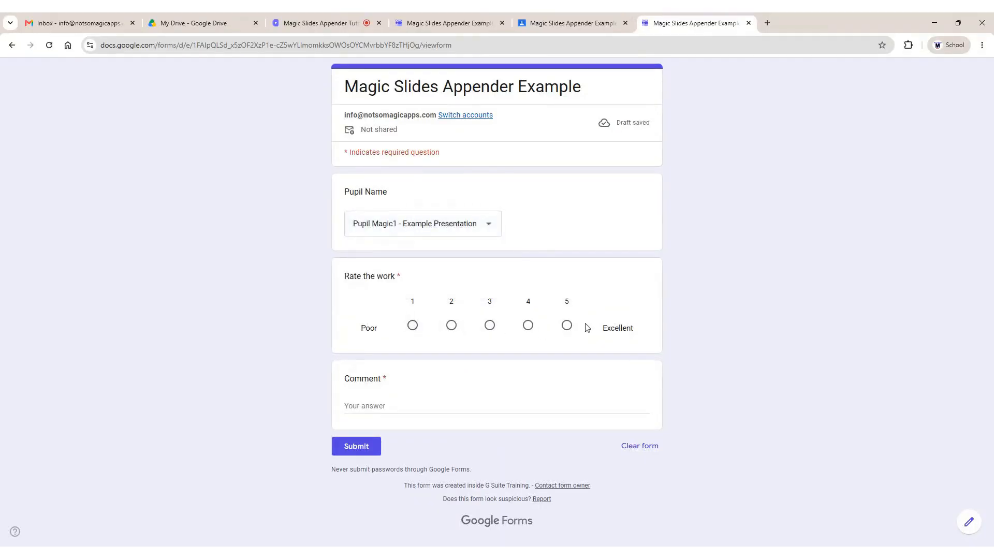
pyautogui.click(567, 325)
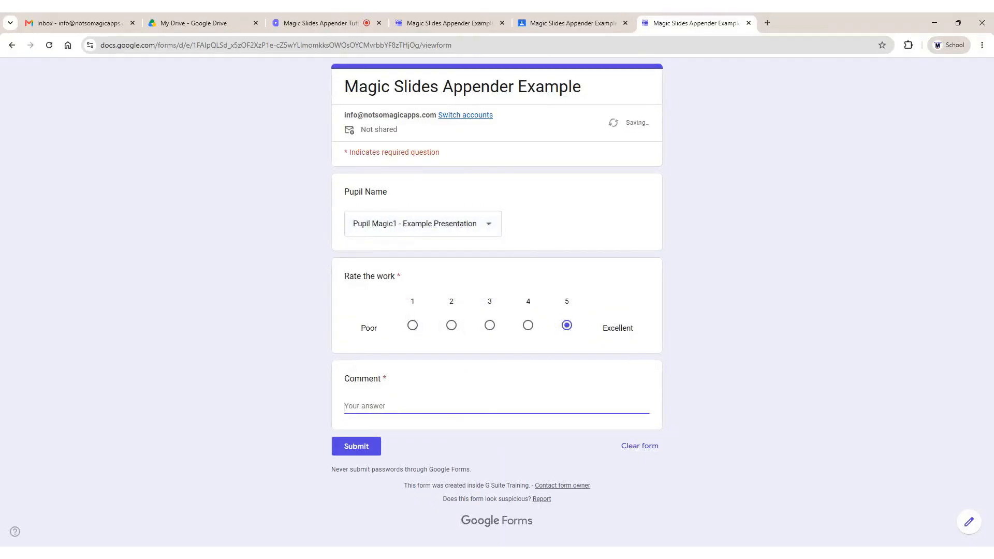
pyautogui.write('Very good')
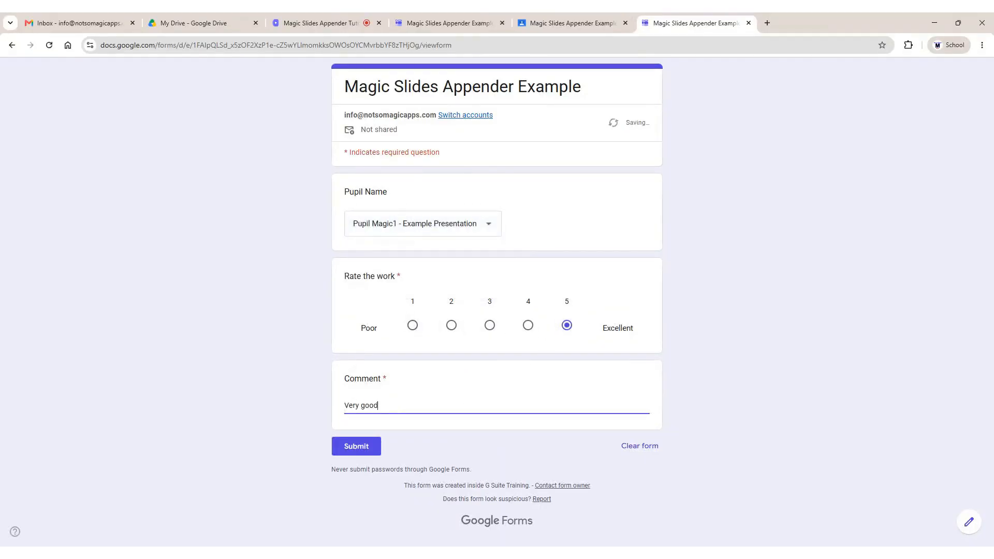
pyautogui.click(347, 447)
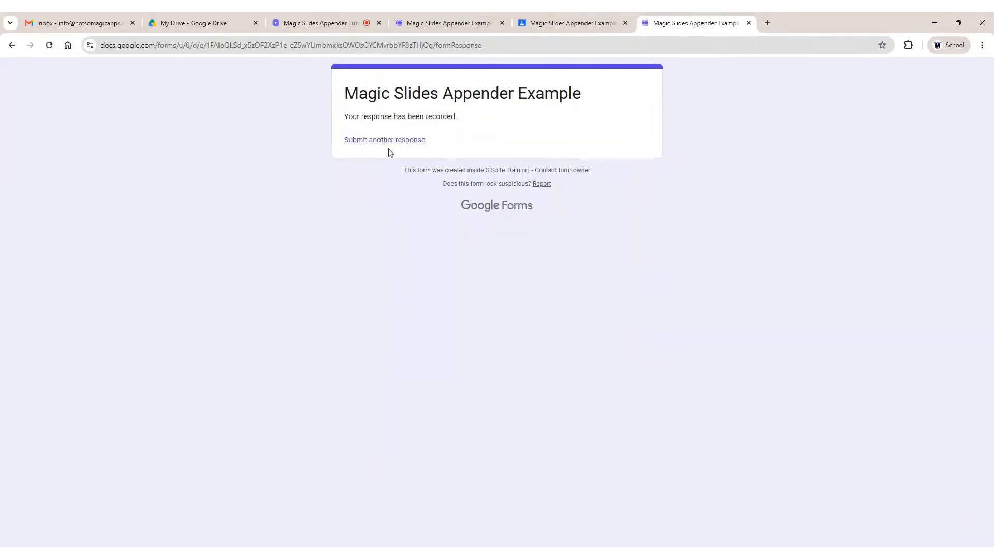
pyautogui.click(394, 141)
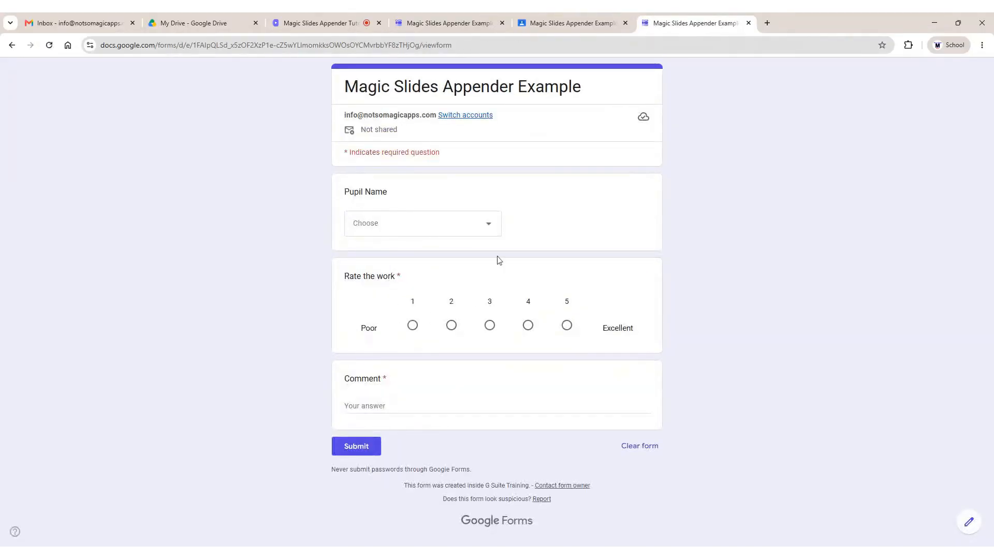
pyautogui.click(562, 24)
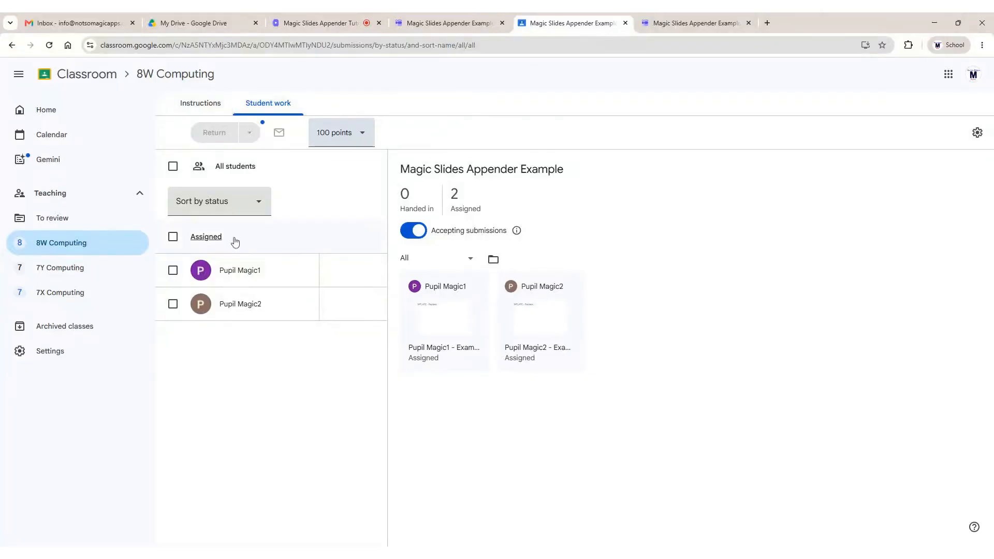
# View the appended 'Feedback - 17/06/2026' slide in Pupil Magic1's and Pupil Magic2's presentations
pyautogui.click(255, 274)
pyautogui.click(464, 234)
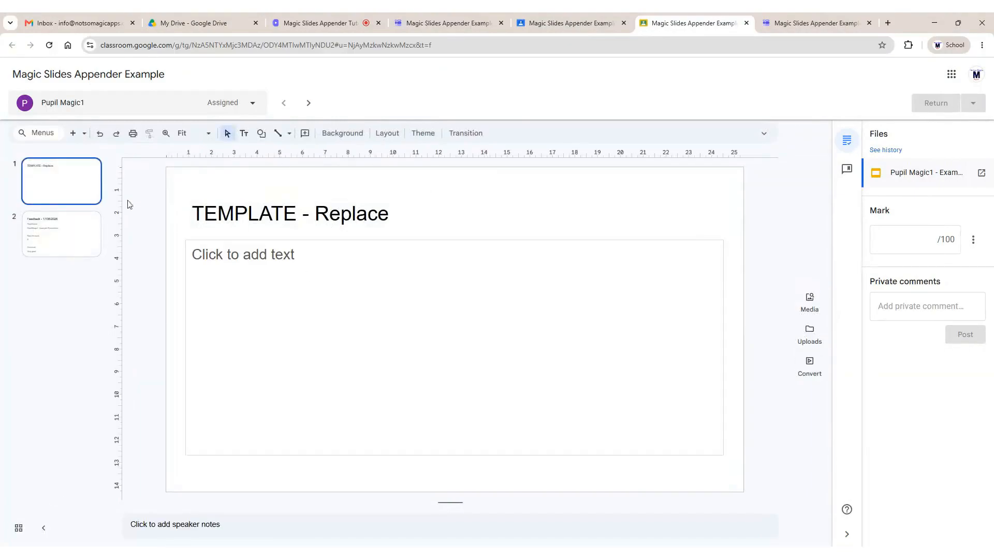
pyautogui.click(69, 233)
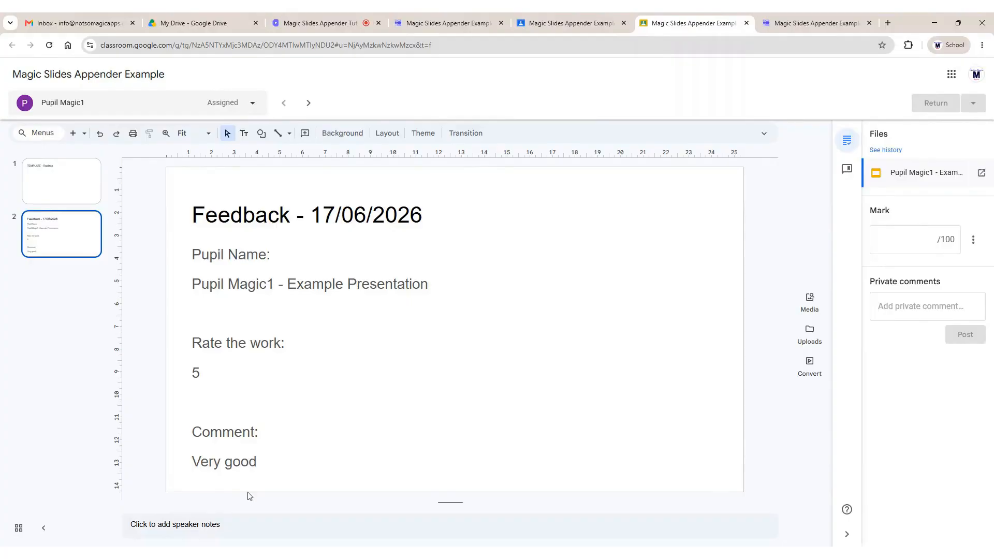
pyautogui.click(309, 102)
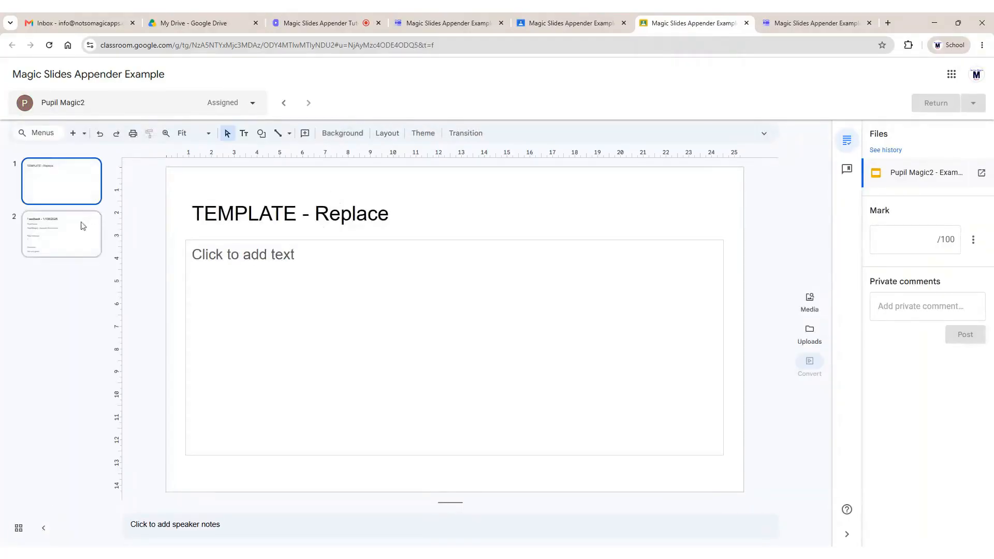
pyautogui.click(75, 236)
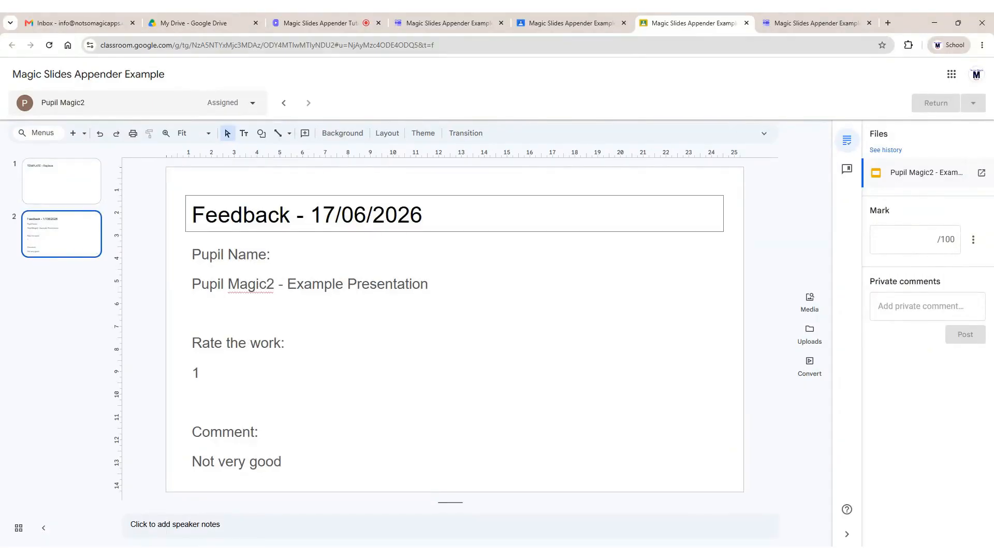
pyautogui.click(483, 24)
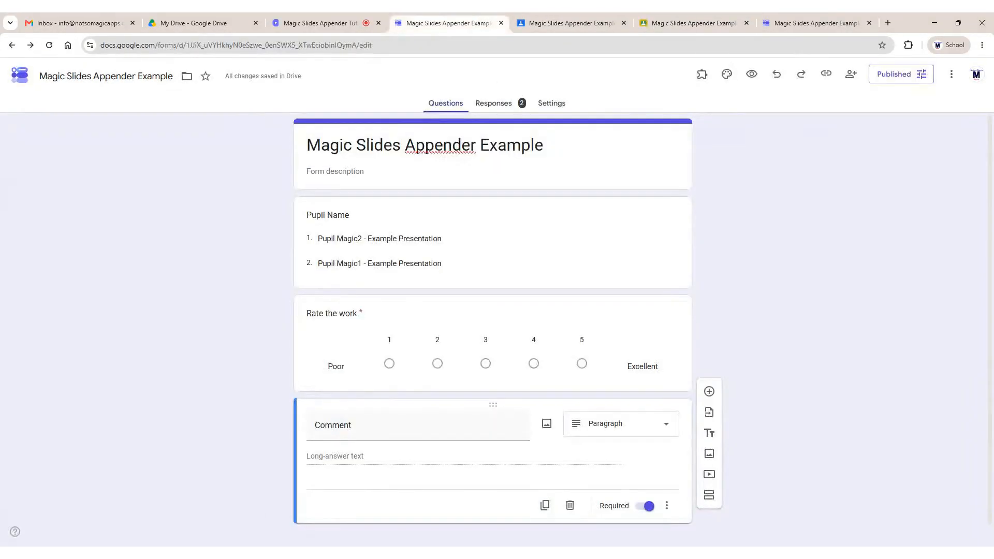
# Rerun Magic Slides Appender setup with Output Format set to Vertical Table, re-linking both pupils' files
pyautogui.click(702, 75)
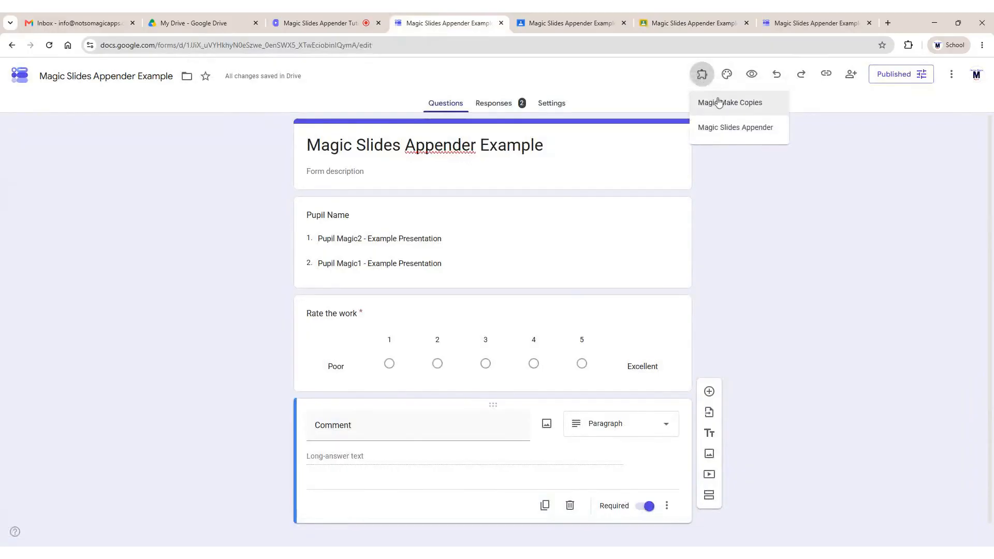
pyautogui.click(728, 124)
pyautogui.click(495, 128)
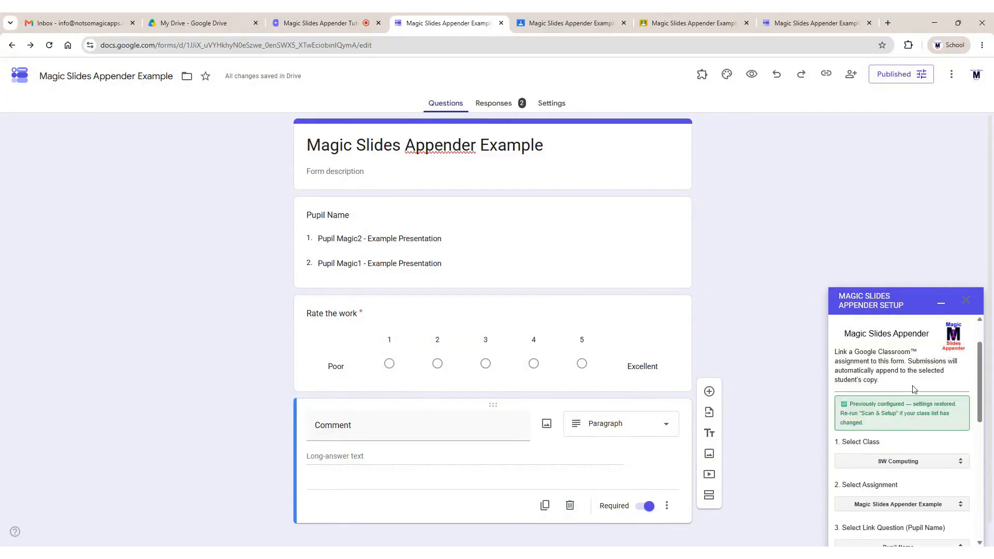
pyautogui.scroll(-3, 913, 389)
pyautogui.scroll(-2, 914, 389)
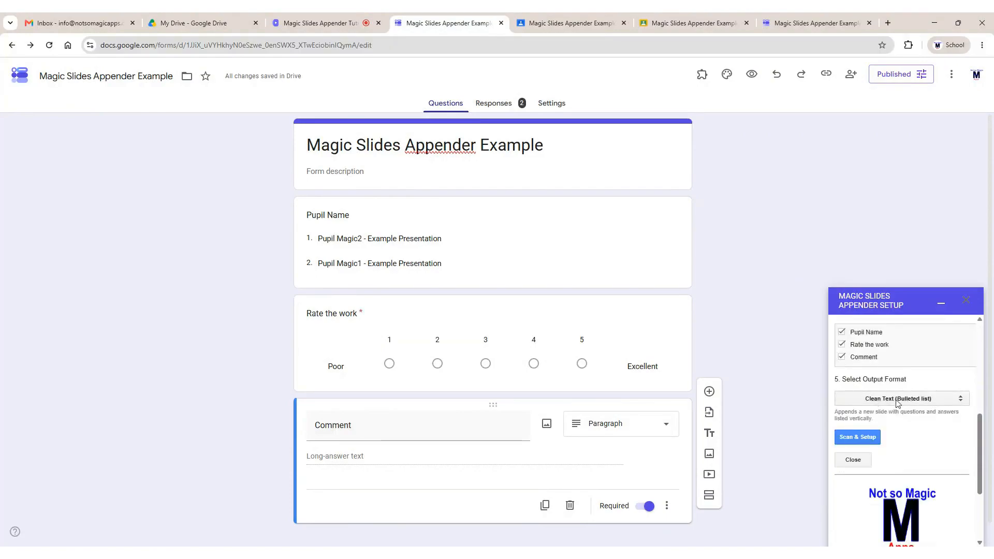
pyautogui.click(899, 407)
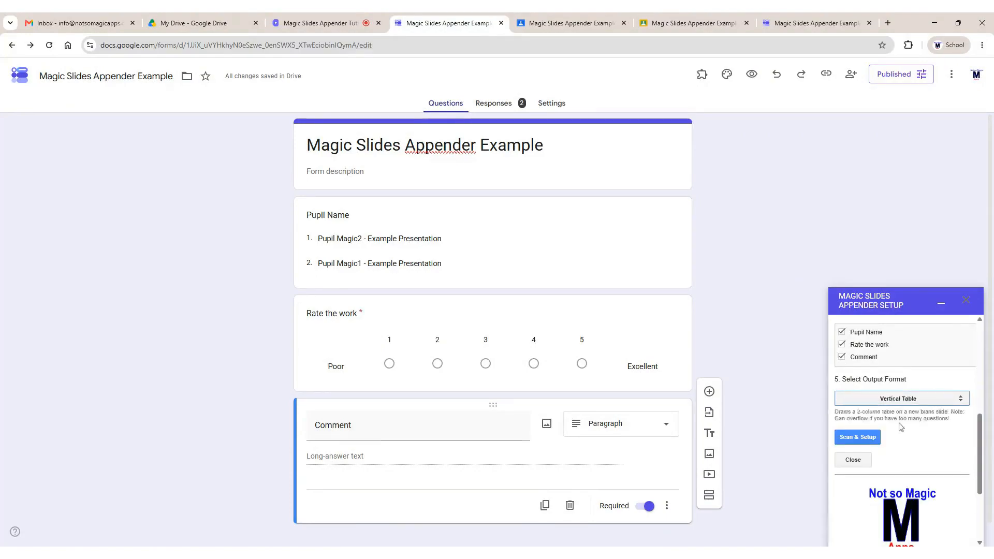
pyautogui.click(869, 438)
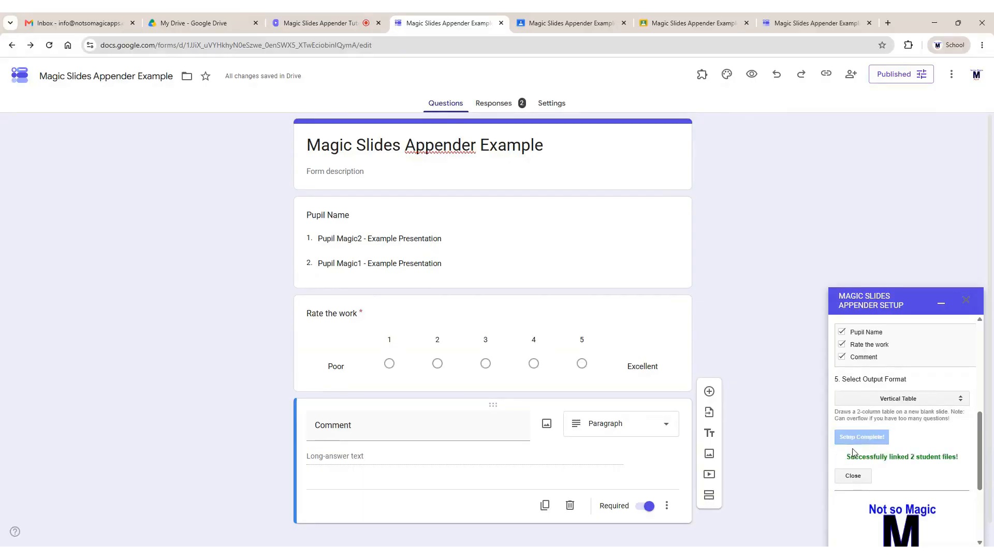
pyautogui.click(805, 26)
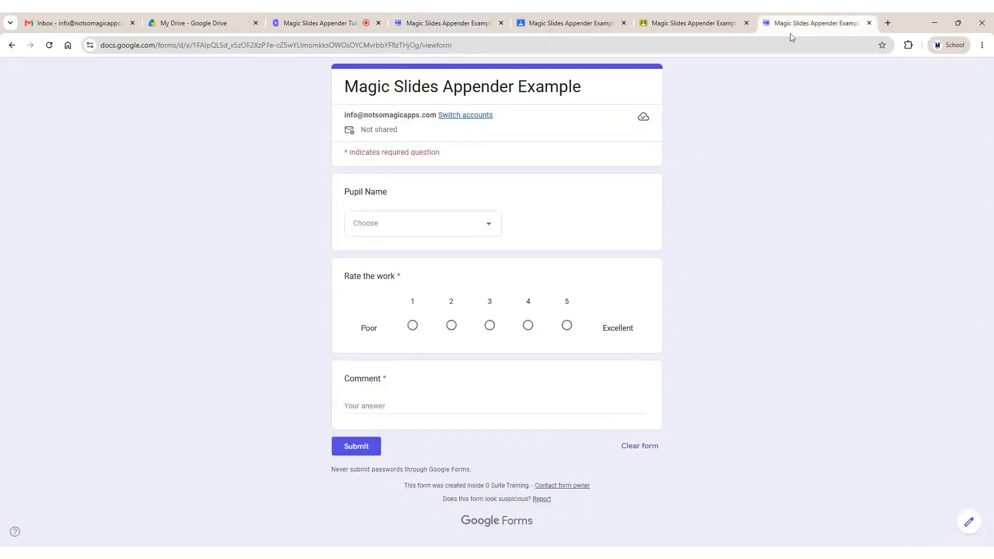
# Submit a response for Pupil Magic2 - Example Presentation rated 1 with comment 'Test 1'
pyautogui.click(406, 224)
pyautogui.click(403, 256)
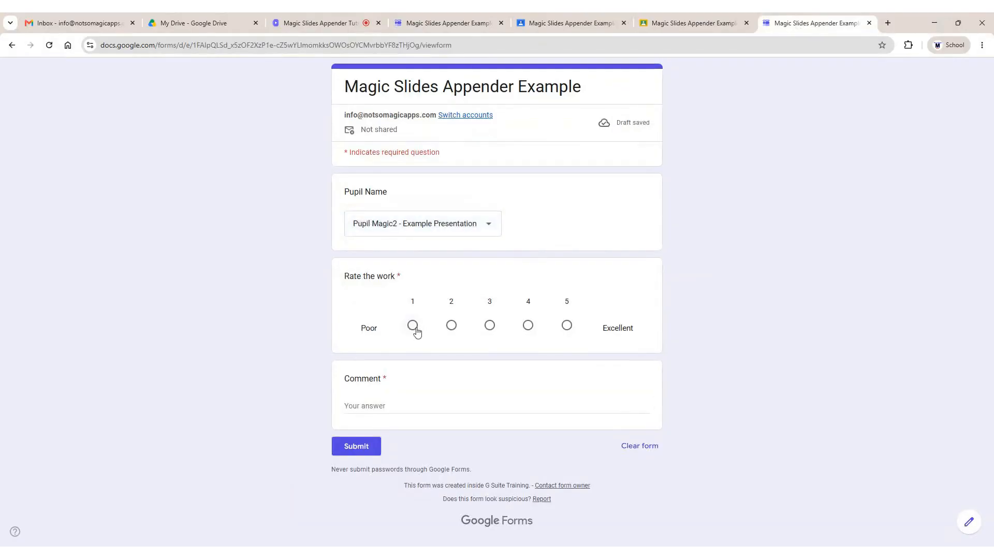
pyautogui.click(413, 326)
pyautogui.click(413, 402)
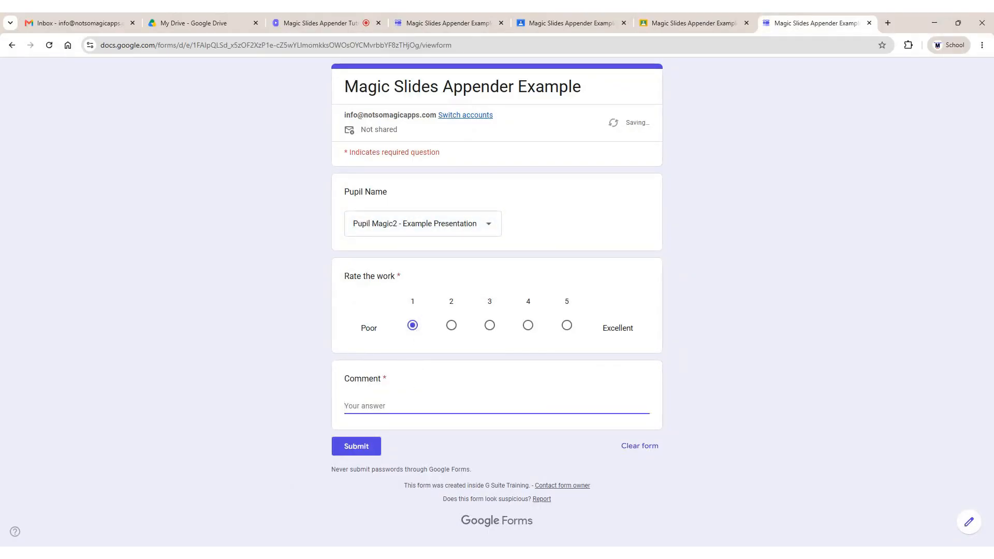
pyautogui.write('Test 1')
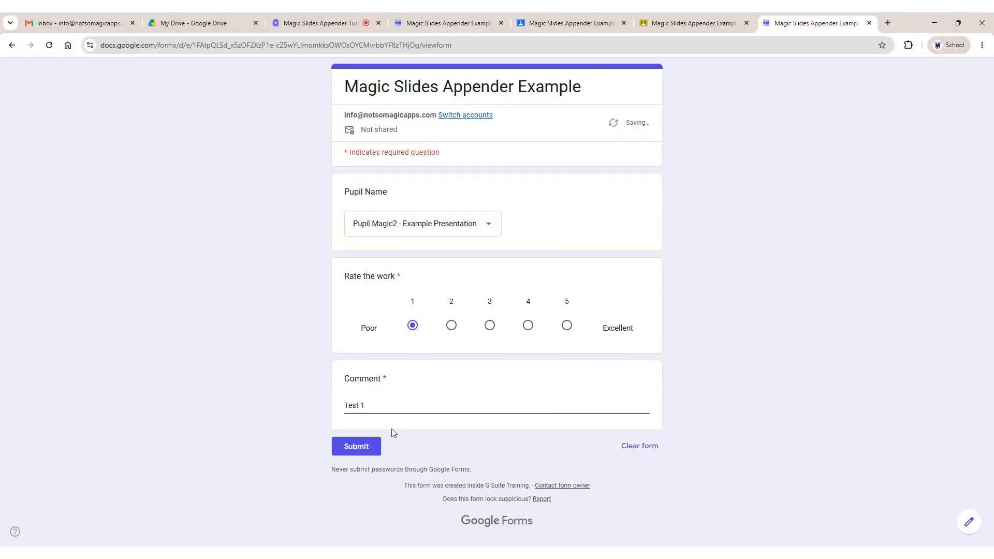
pyautogui.click(357, 446)
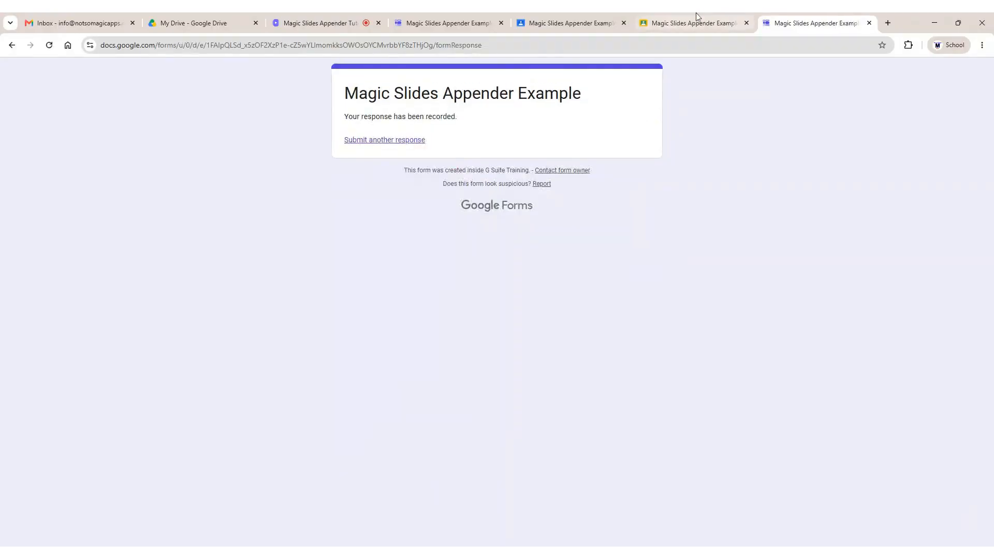
pyautogui.click(692, 17)
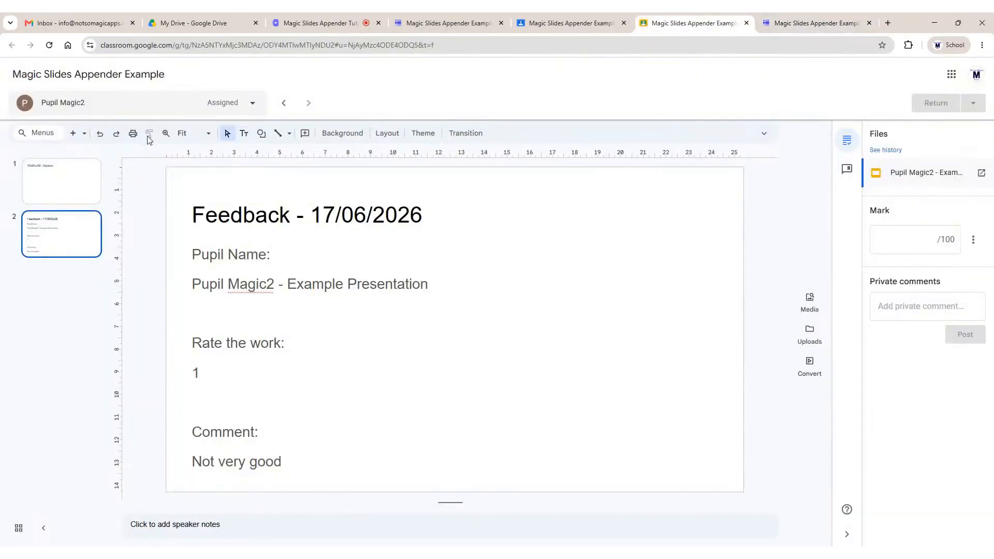
# Inspect the feedback table on Pupil Magic2's new third slide, then return to the form editor
pyautogui.click(81, 292)
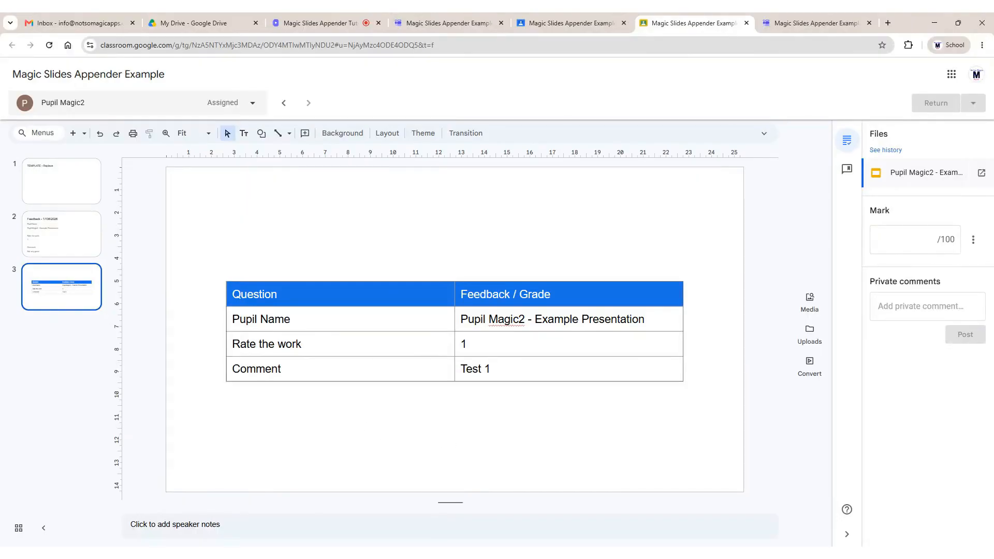
pyautogui.moveTo(233, 320); pyautogui.dragTo(536, 322)
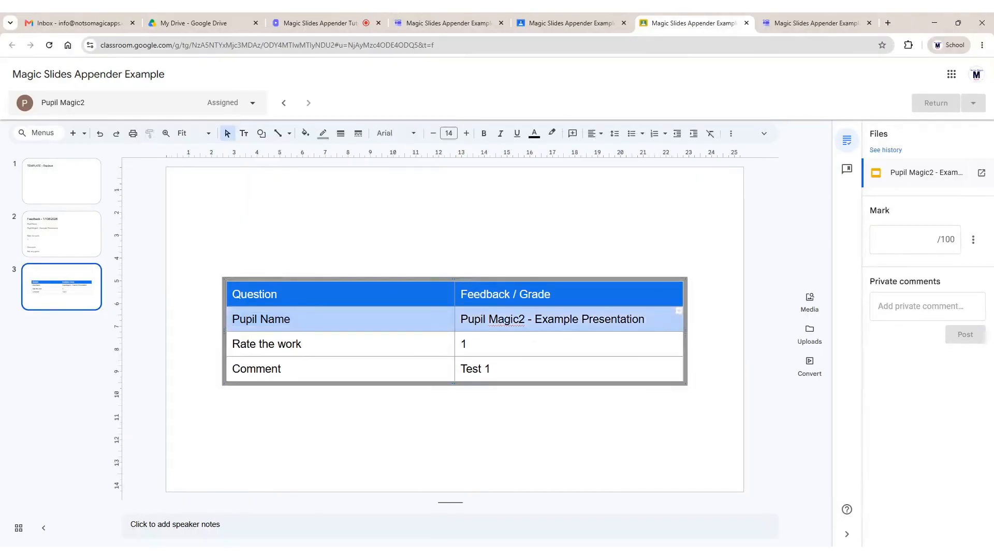
pyautogui.click(457, 433)
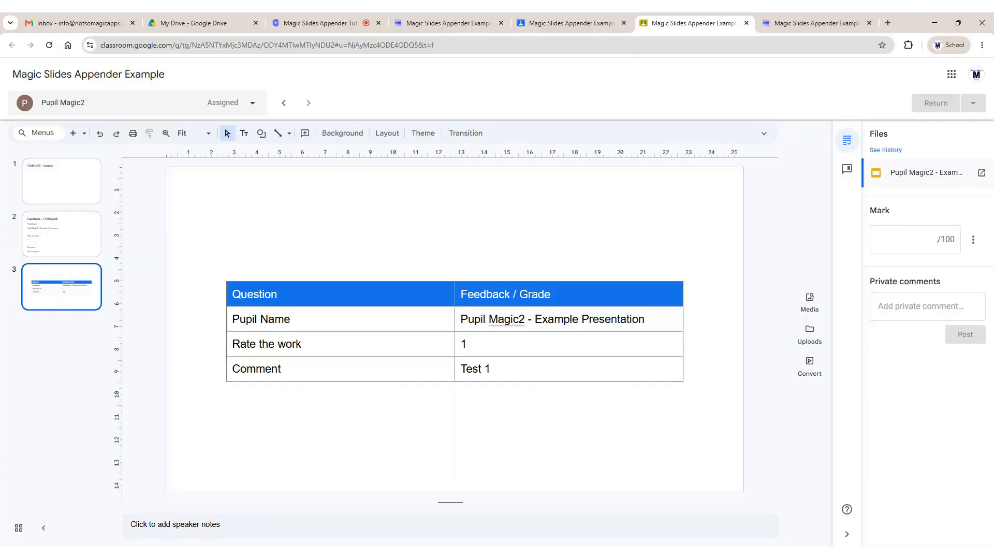
pyautogui.click(444, 22)
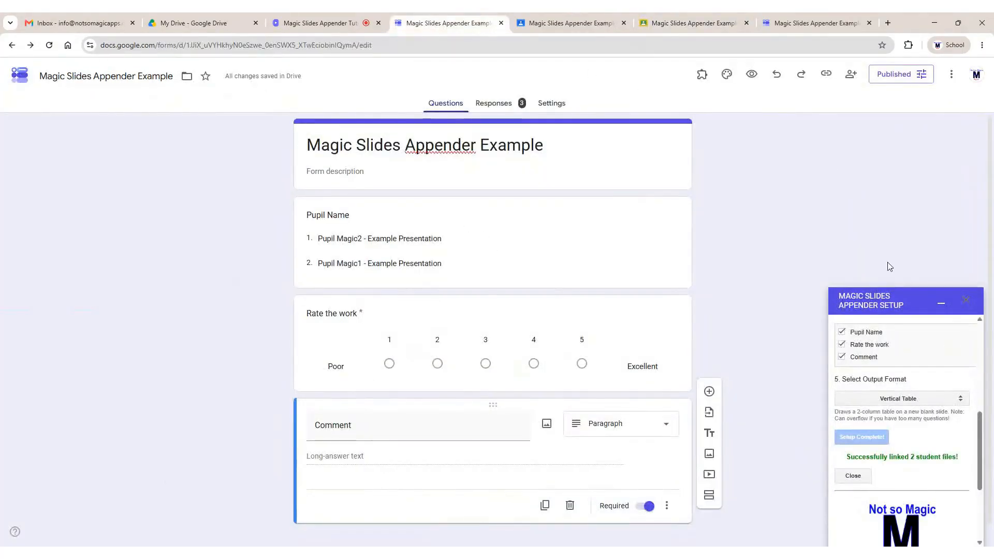
# Set the appender's Output Format to Duplicate Template (Google Slides™ 1) and rerun Scan & Setup
pyautogui.click(913, 409)
pyautogui.click(887, 434)
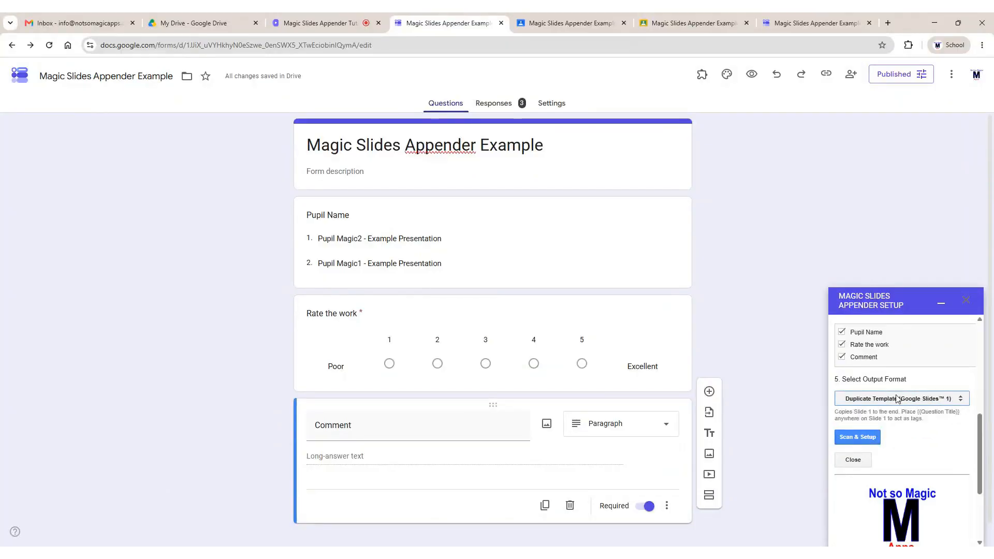
pyautogui.click(875, 439)
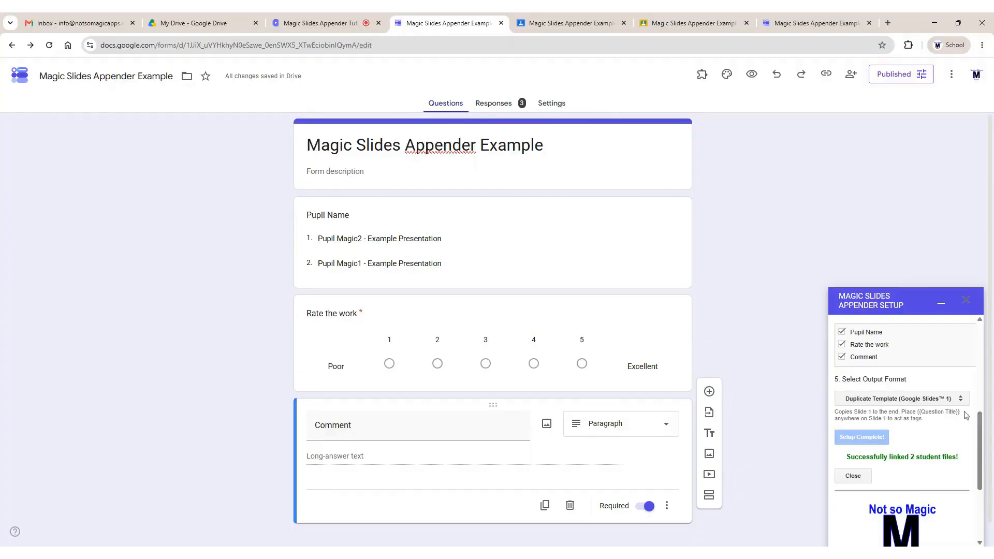
pyautogui.moveTo(964, 411)
pyautogui.mouseDown()
pyautogui.moveTo(937, 412)
pyautogui.moveTo(966, 417)
pyautogui.mouseUp()
pyautogui.hotkey('ctrl', 'c')
pyautogui.click(941, 412)
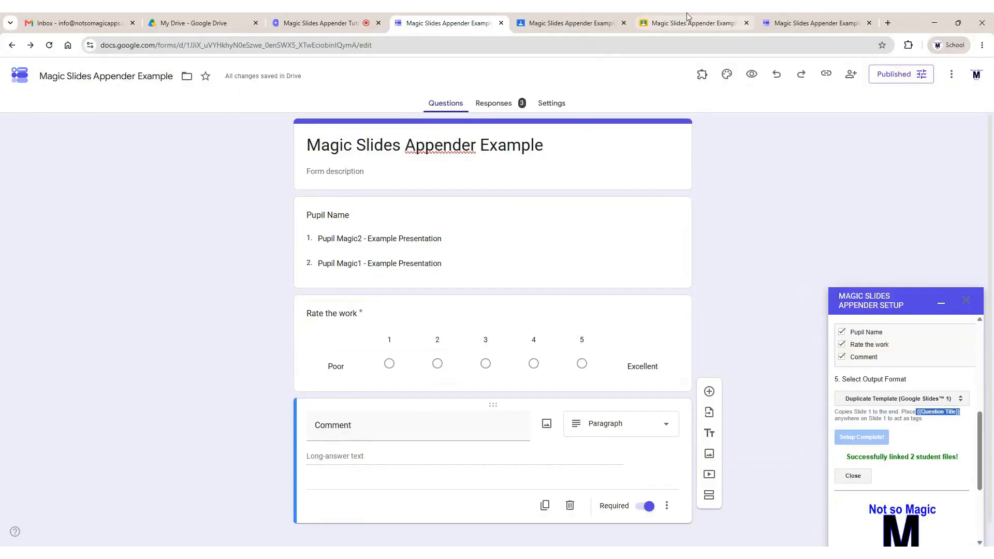
pyautogui.click(655, 21)
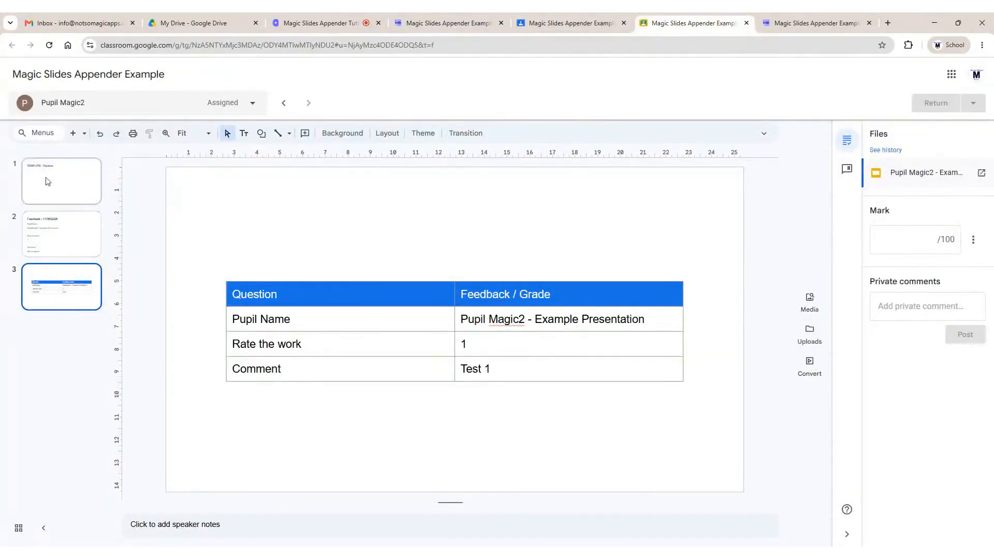
# On template slide 1, write 'Pupil name:' followed by the pasted {{Pupil Name}} question tag
pyautogui.click(102, 195)
pyautogui.click(334, 257)
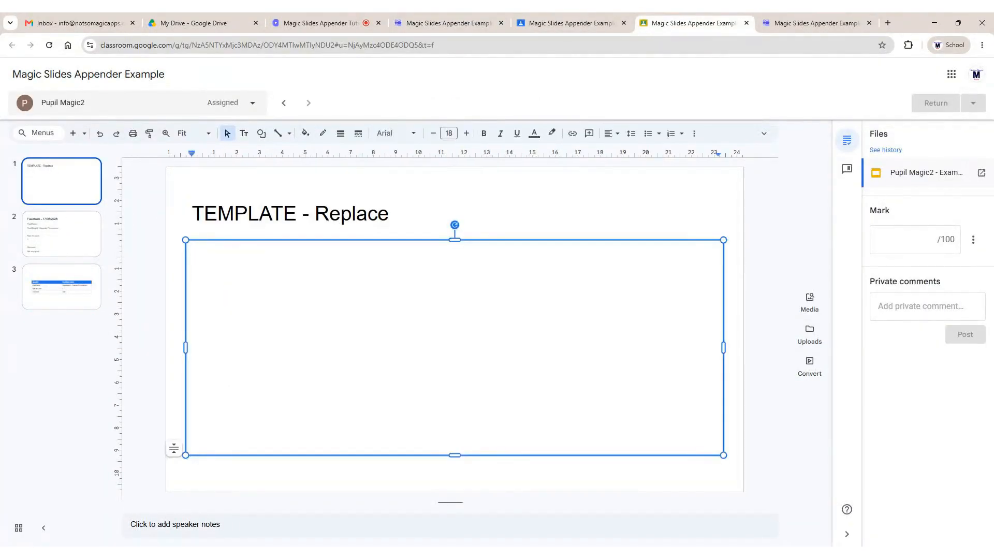
pyautogui.write('Pupil name:')
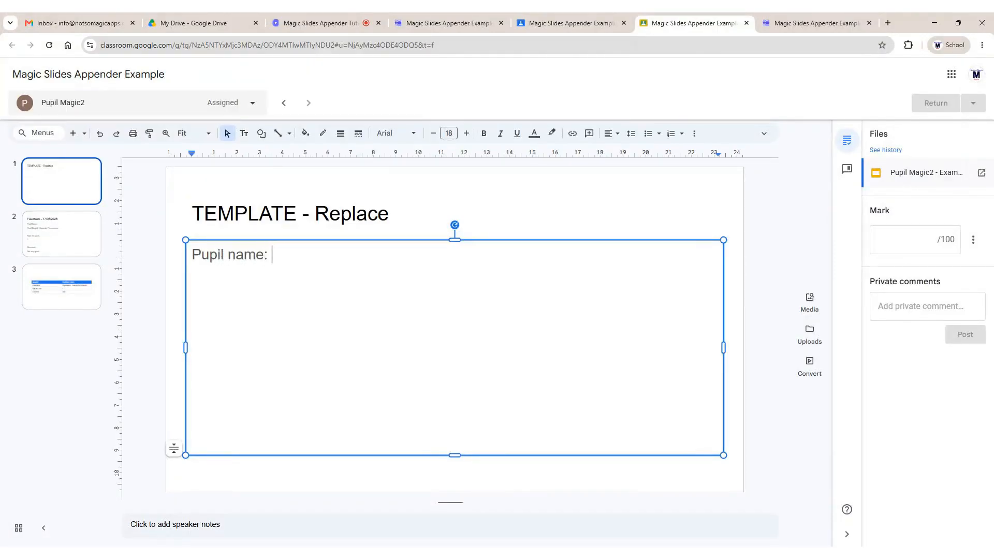
pyautogui.hotkey('ctrl', 'v')
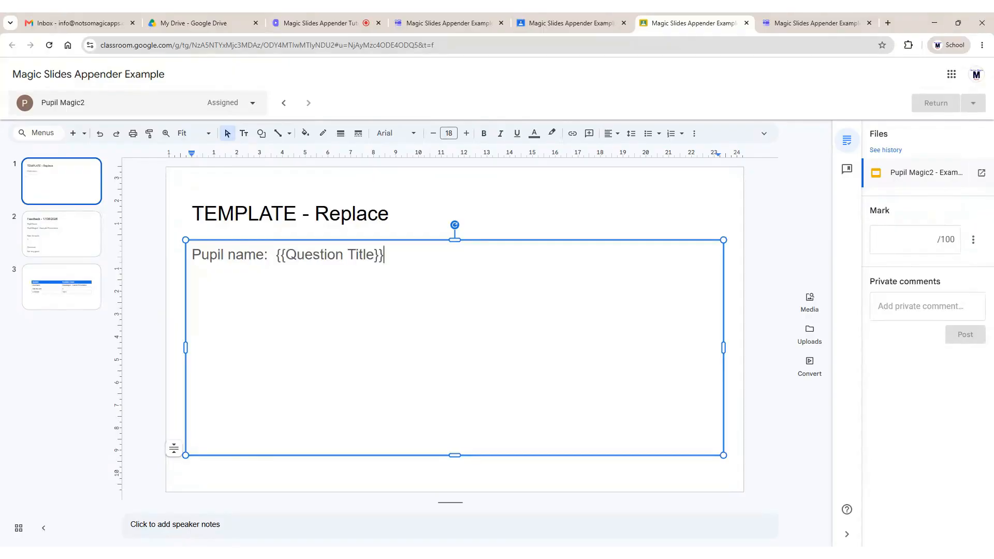
pyautogui.press('BackSpace')
pyautogui.press('BackSpace')
pyautogui.press('BackSpace')
pyautogui.press('BackSpace')
pyautogui.press('BackSpace')
pyautogui.press('BackSpace')
pyautogui.press('BackSpace')
pyautogui.press('BackSpace')
pyautogui.press('BackSpace')
pyautogui.press('BackSpace')
pyautogui.press('BackSpace')
pyautogui.press('BackSpace')
pyautogui.press('BackSpace')
pyautogui.press('BackSpace')
pyautogui.write('Pupil N')
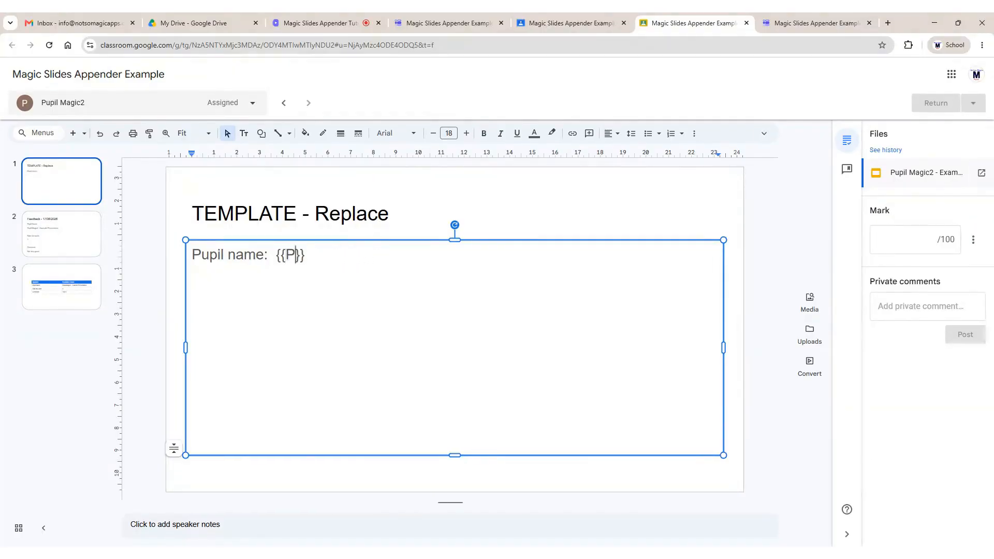
pyautogui.write('ame')
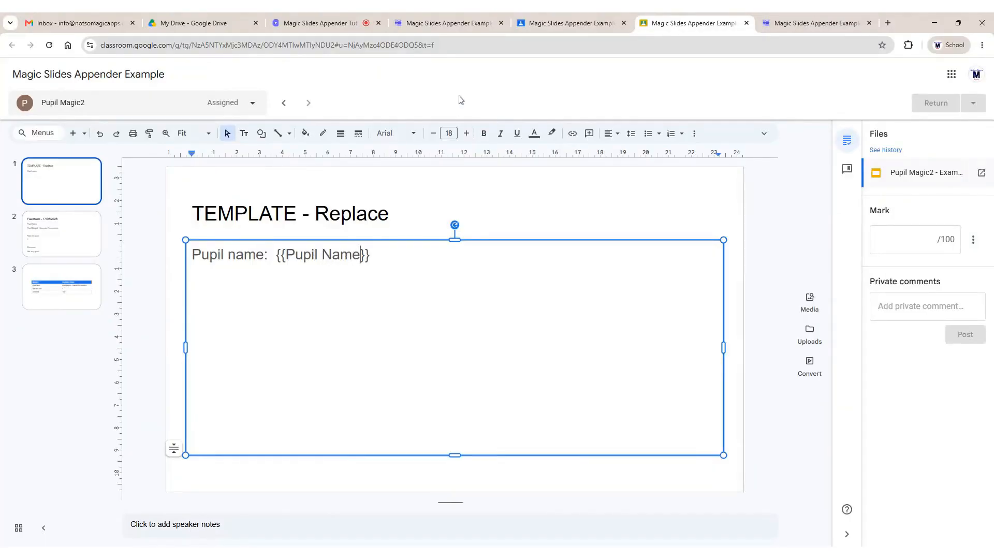
# Check the rating question's title, then add 'Work Rating = {{Rate the work}}' and 'Comment - {{Comment}}' lines
pyautogui.click(449, 22)
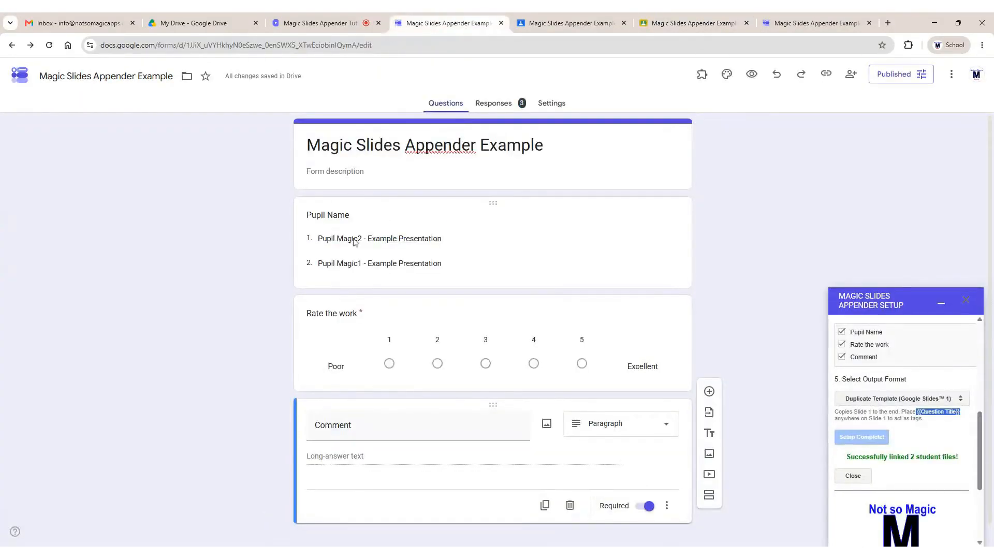
pyautogui.click(347, 313)
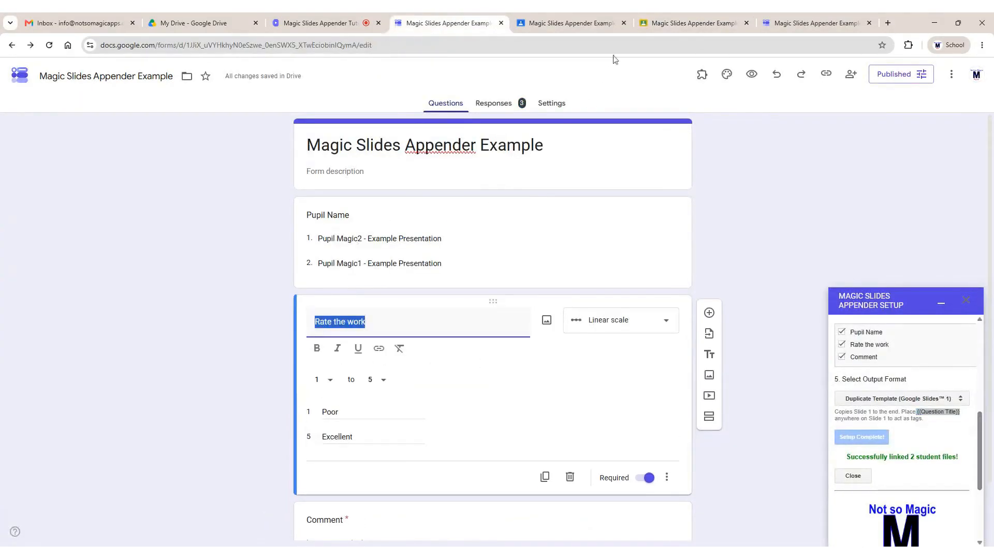
pyautogui.click(696, 20)
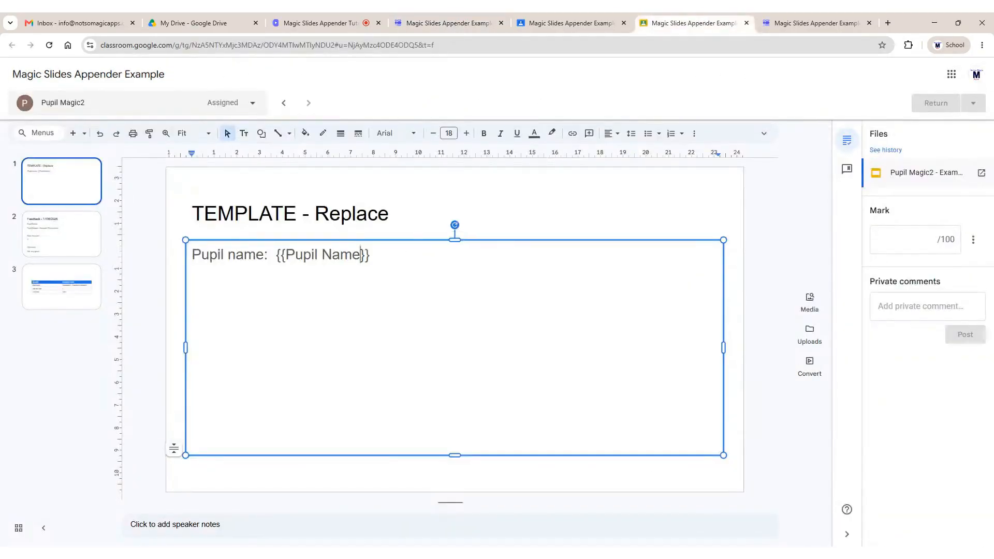
pyautogui.click(371, 255)
pyautogui.write('Work Rating = ')
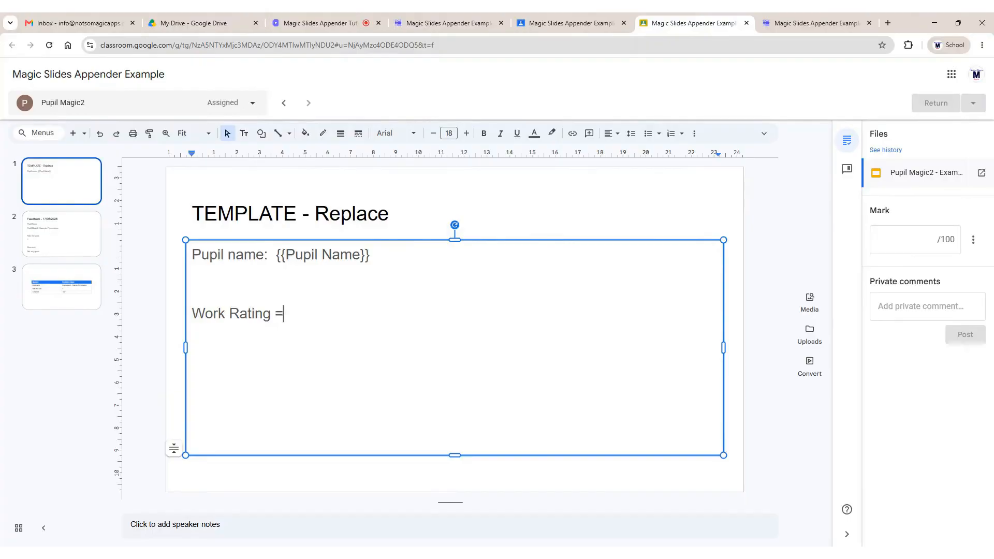
pyautogui.write('{{Rate the work')
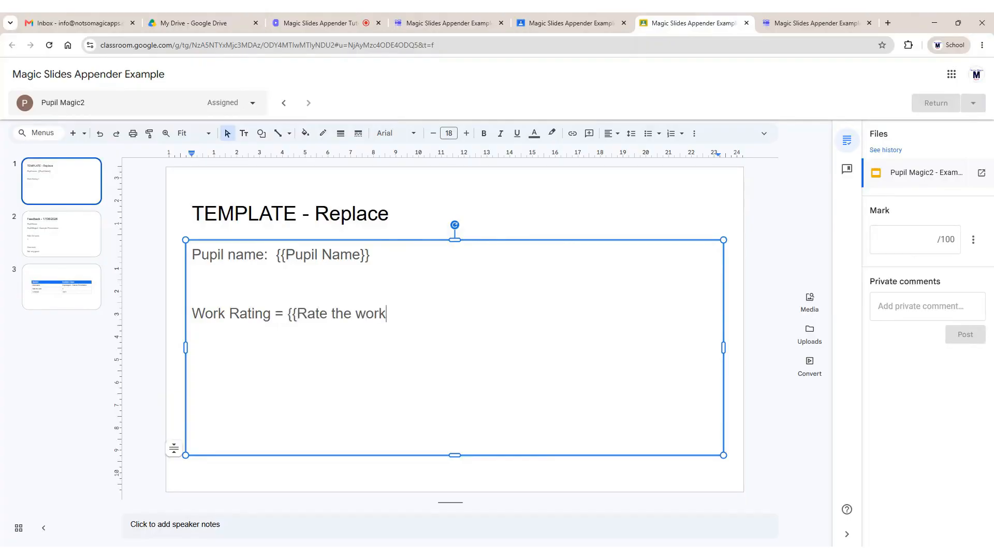
pyautogui.write('}}')
pyautogui.press('Return')
pyautogui.write('Comment')
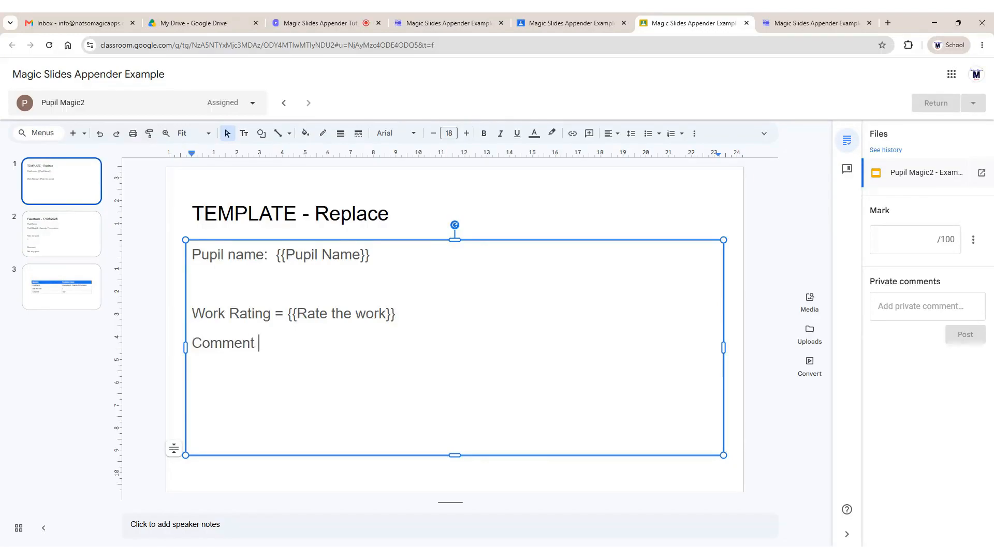
pyautogui.write(' - {{Comment}}')
pyautogui.click(567, 23)
pyautogui.click(440, 22)
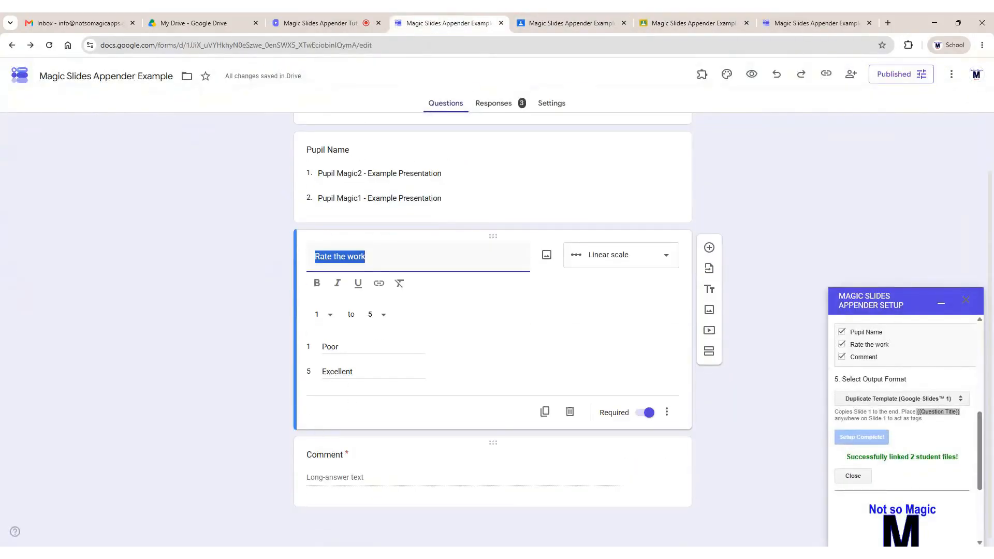
pyautogui.click(567, 23)
pyautogui.click(689, 23)
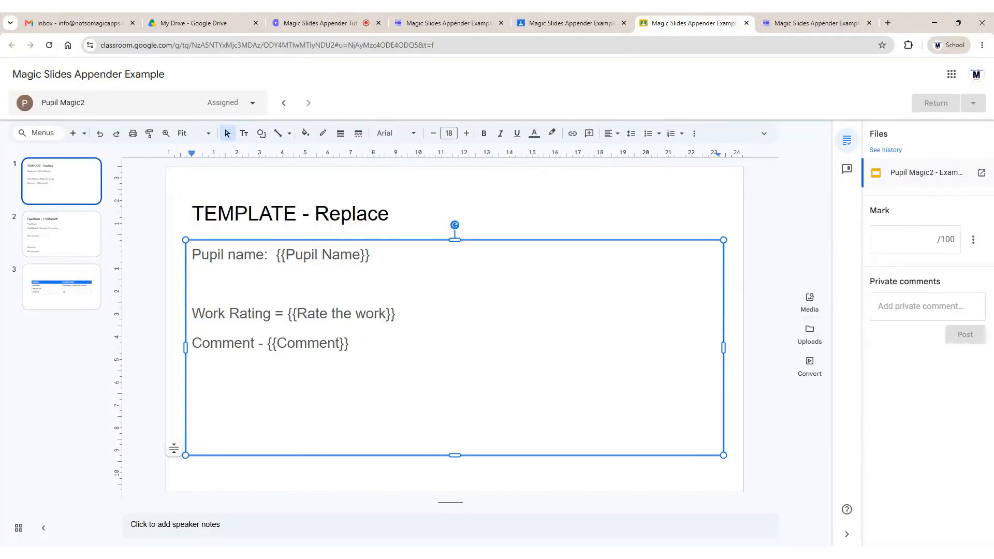
pyautogui.click(284, 103)
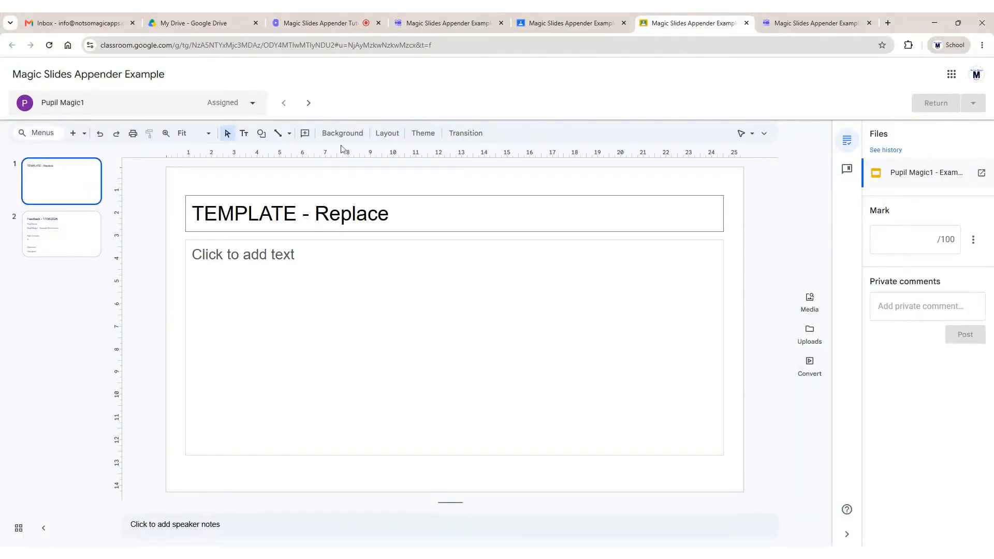
pyautogui.click(309, 103)
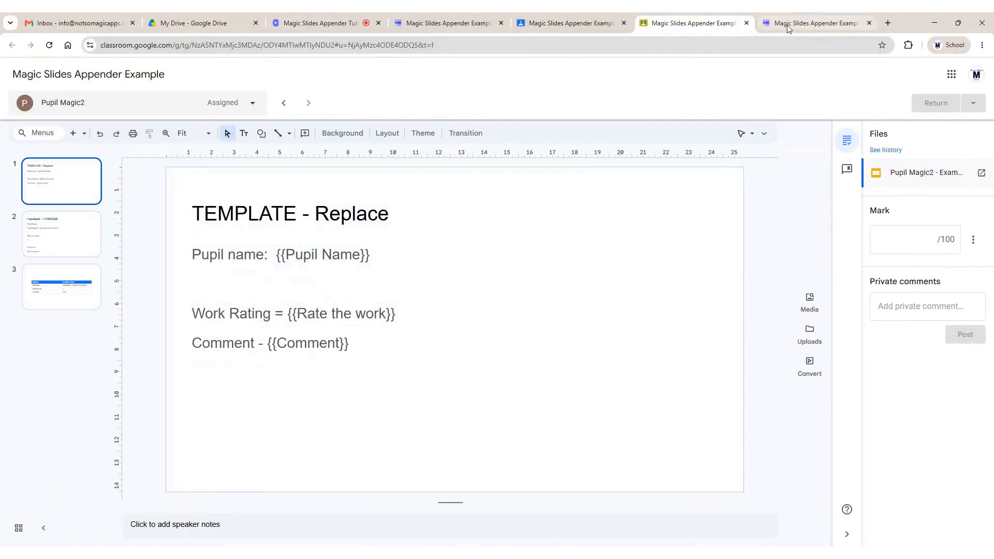
# Submit a new test response choosing Pupil Magic2, rating the work 2, with a short 'Test' comment
pyautogui.click(805, 22)
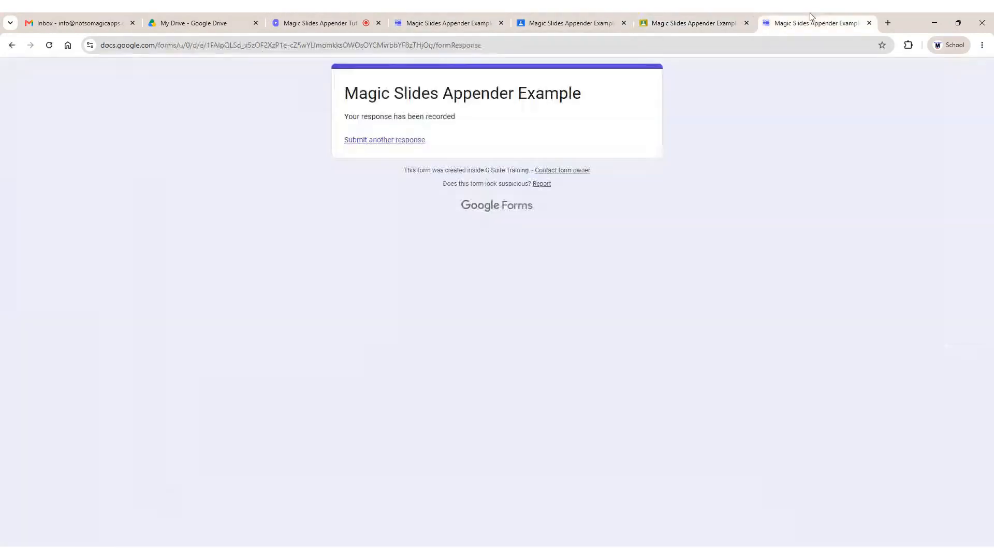
pyautogui.click(411, 141)
pyautogui.click(430, 222)
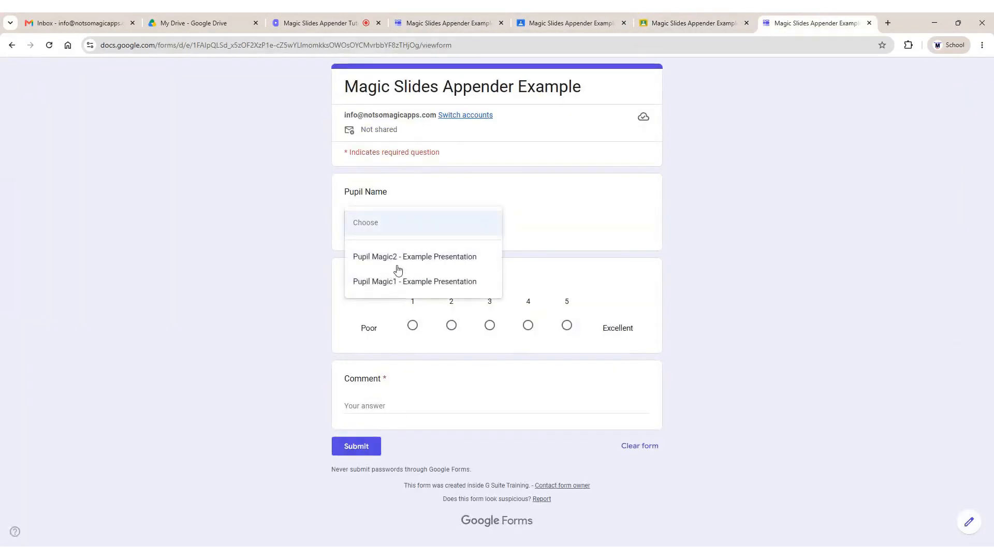
pyautogui.click(396, 259)
pyautogui.click(451, 325)
pyautogui.click(449, 406)
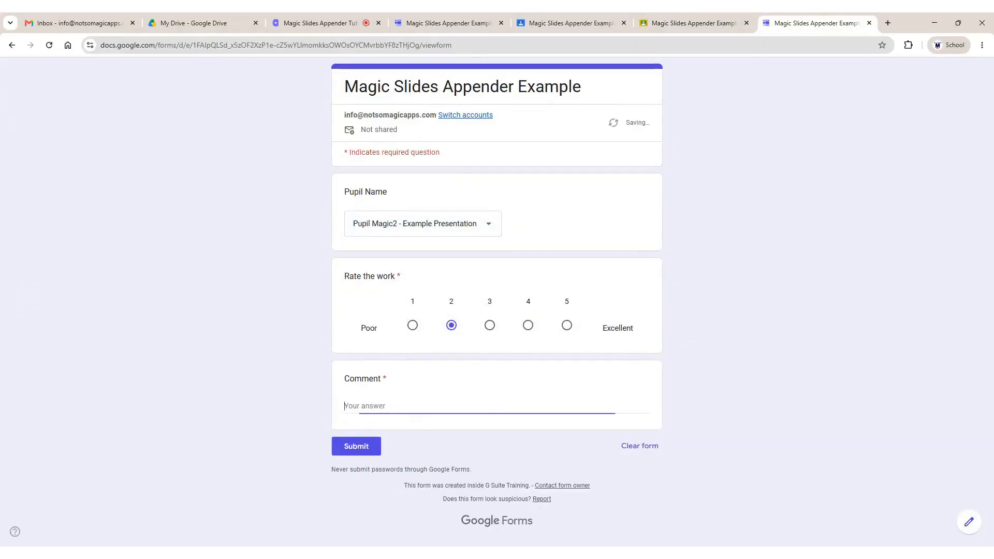
pyautogui.write('Test 2')
pyautogui.click(356, 447)
pyautogui.click(674, 16)
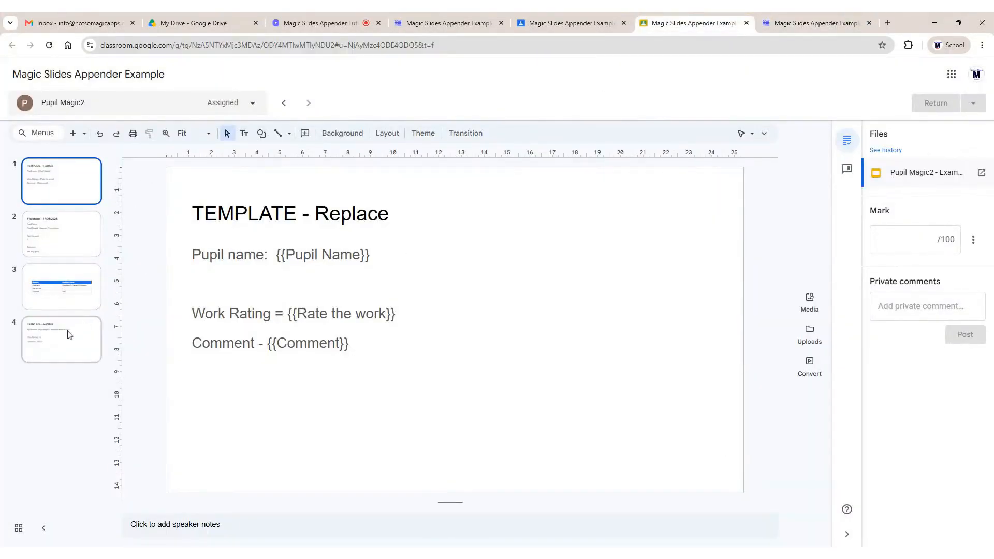
# Confirm slide 4 shows Pupil Magic2, 'Work Rating = 2' and 'Comment - Test 2', then return to the form editor
pyautogui.click(70, 335)
pyautogui.moveTo(297, 315); pyautogui.dragTo(275, 344)
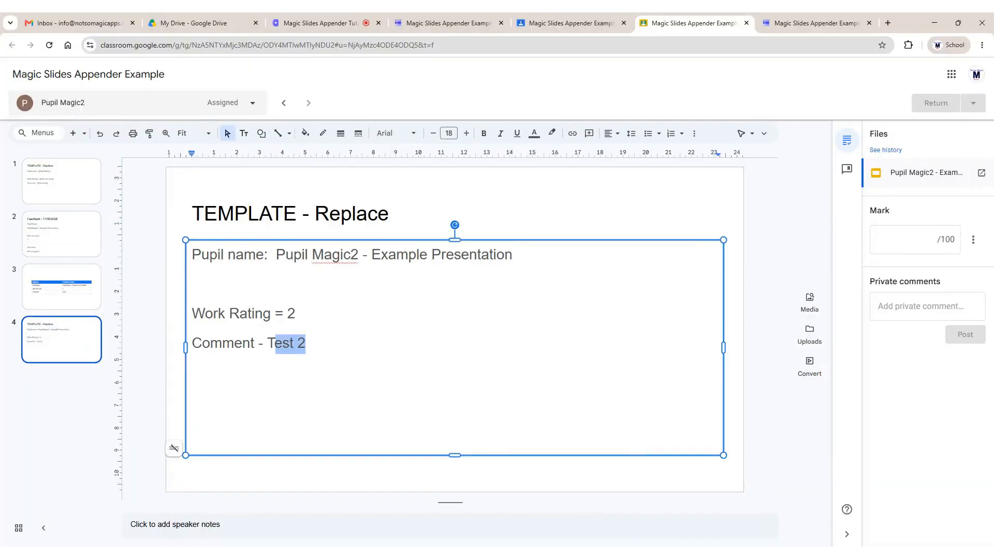
pyautogui.moveTo(276, 255); pyautogui.dragTo(520, 256)
pyautogui.moveTo(297, 314); pyautogui.dragTo(303, 314)
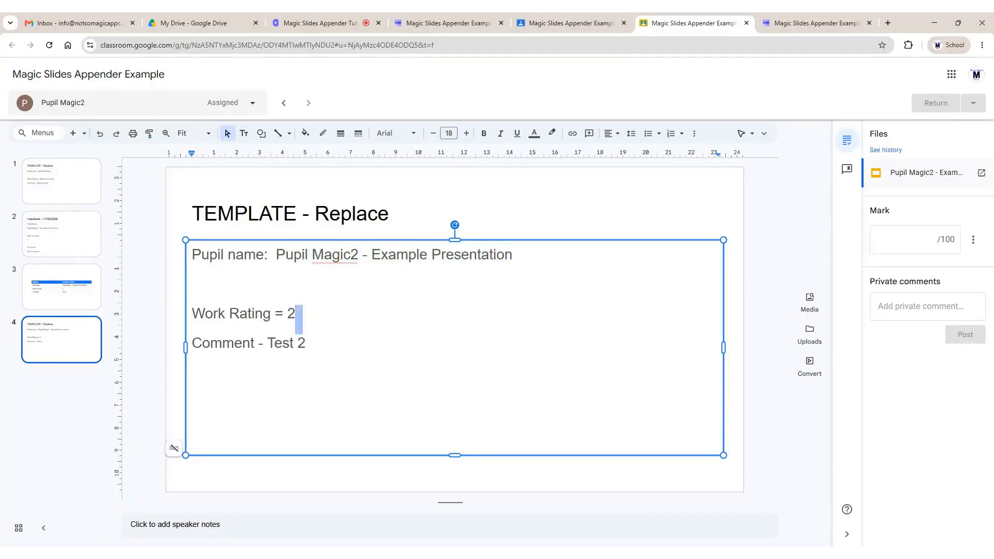
pyautogui.click(468, 20)
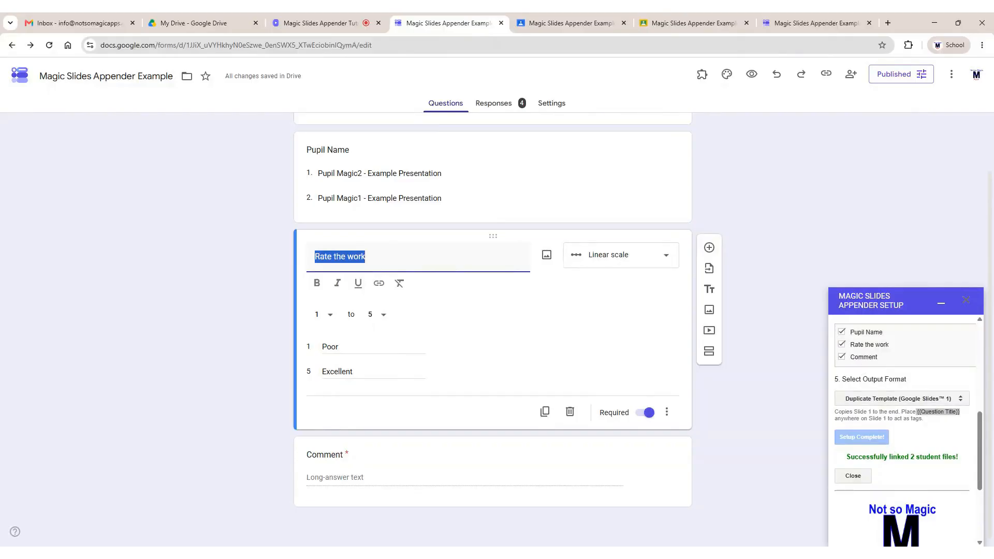
# Switch the appender's Output Format to Append to Speaker Notes and rerun Scan & Setup
pyautogui.click(913, 412)
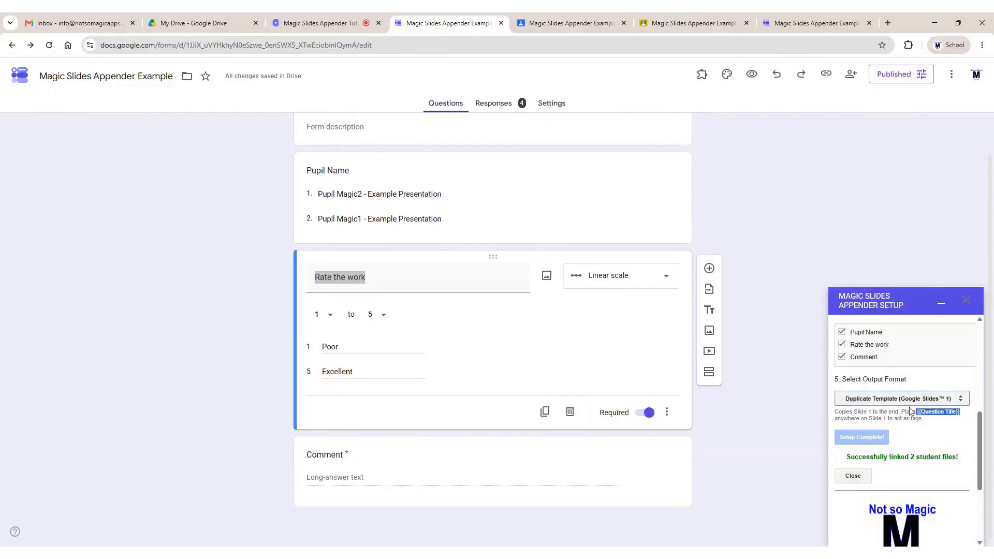
pyautogui.click(910, 409)
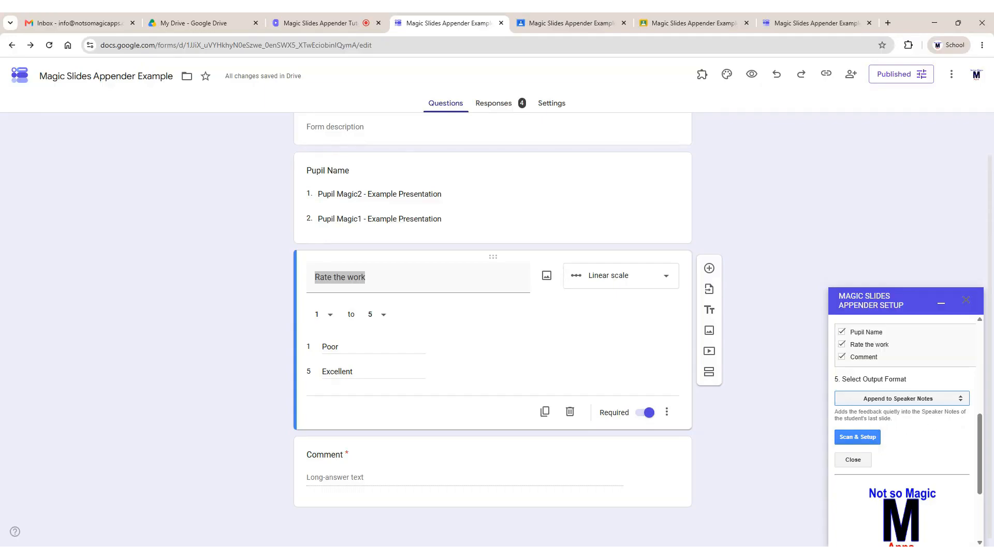
pyautogui.click(877, 437)
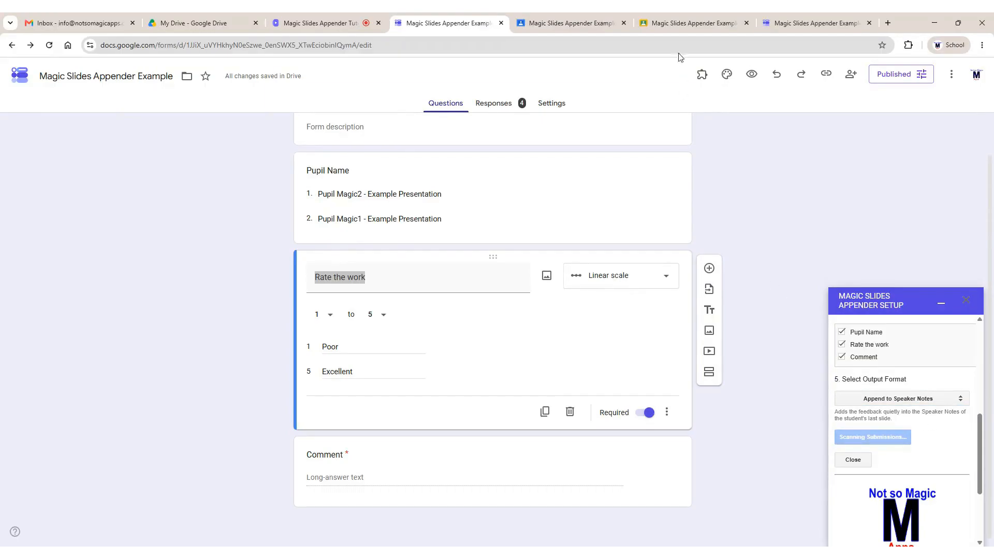
# Submit a live-form response for Pupil Magic1 rated 3 with the comment 'Test 3'
pyautogui.click(785, 17)
pyautogui.click(402, 139)
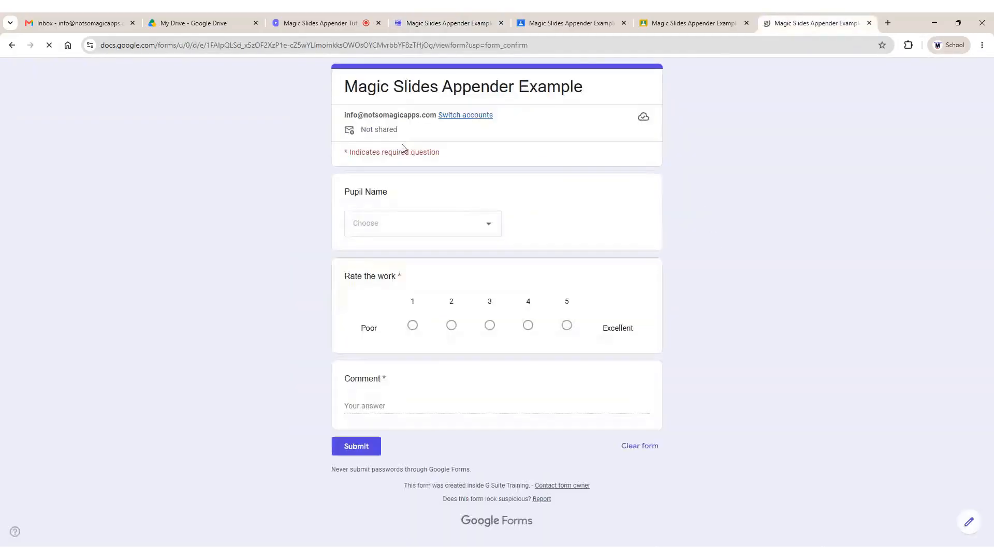
pyautogui.click(411, 229)
pyautogui.click(412, 282)
pyautogui.click(491, 326)
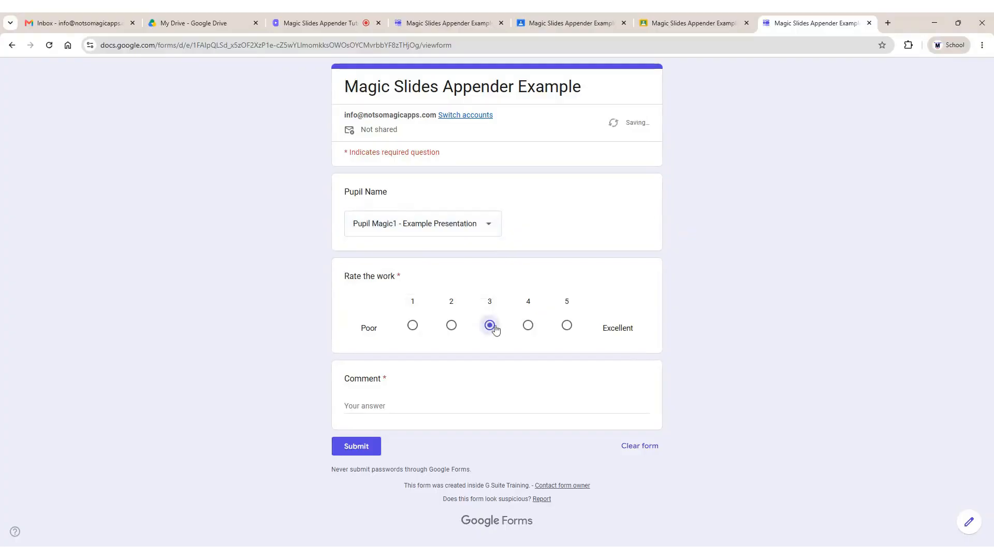
pyautogui.click(486, 401)
pyautogui.write('Test ')
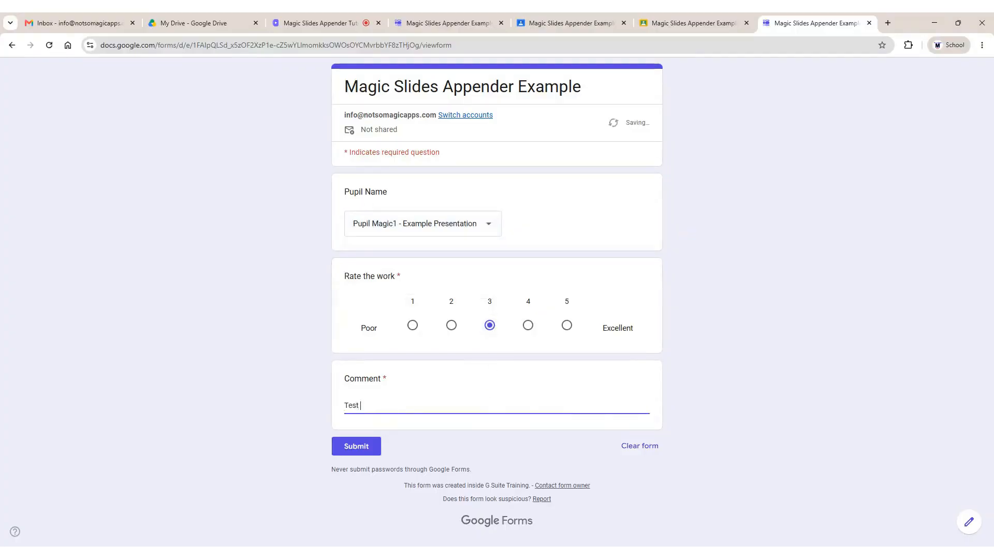
pyautogui.write('3')
pyautogui.click(357, 447)
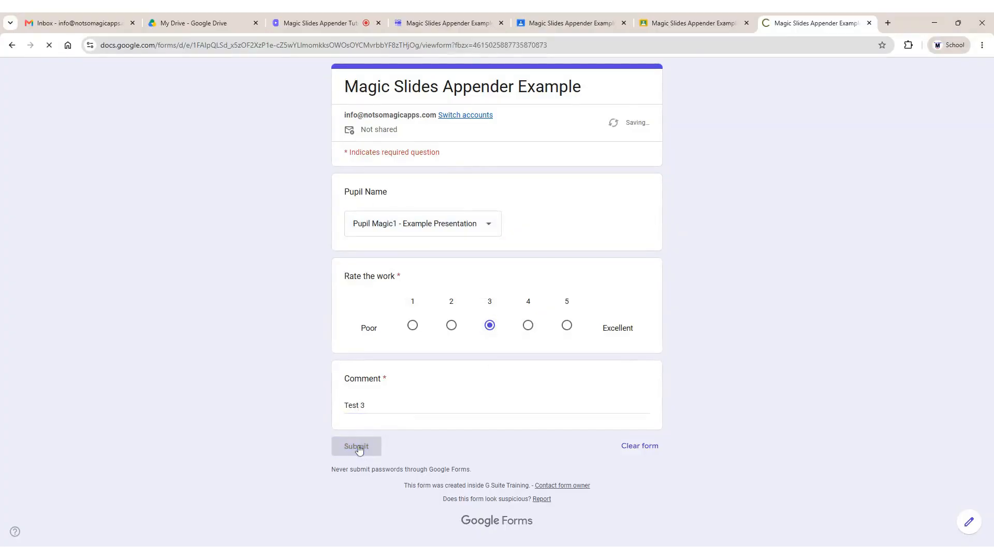
pyautogui.click(696, 23)
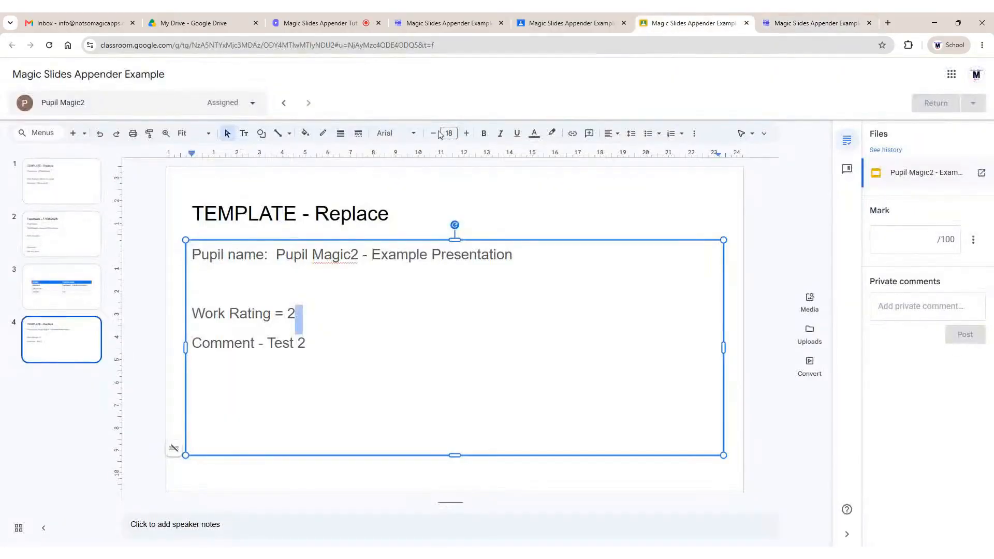
# Open Pupil Magic1's Feedback slide and enlarge its speaker notes to show rating 3 and 'Test 3'
pyautogui.click(286, 101)
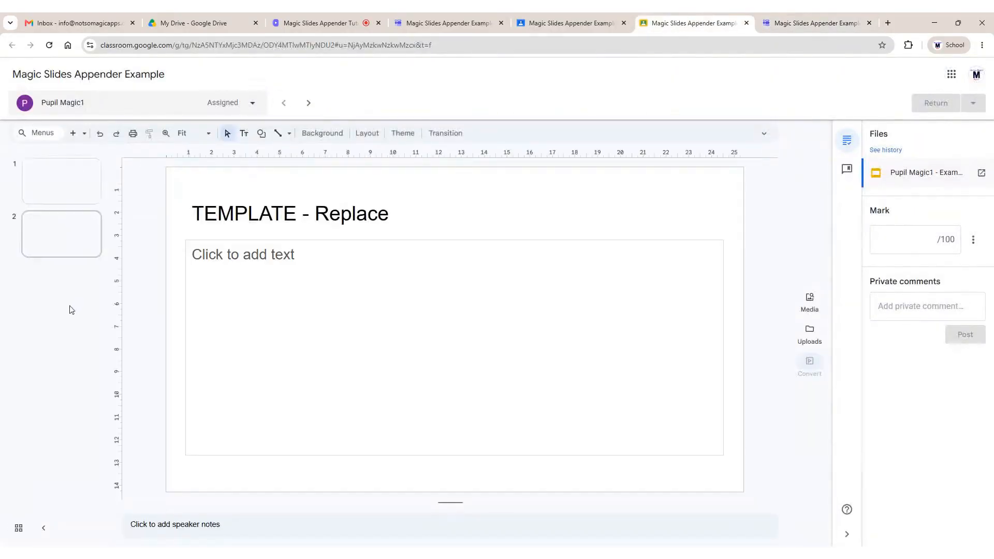
pyautogui.click(74, 250)
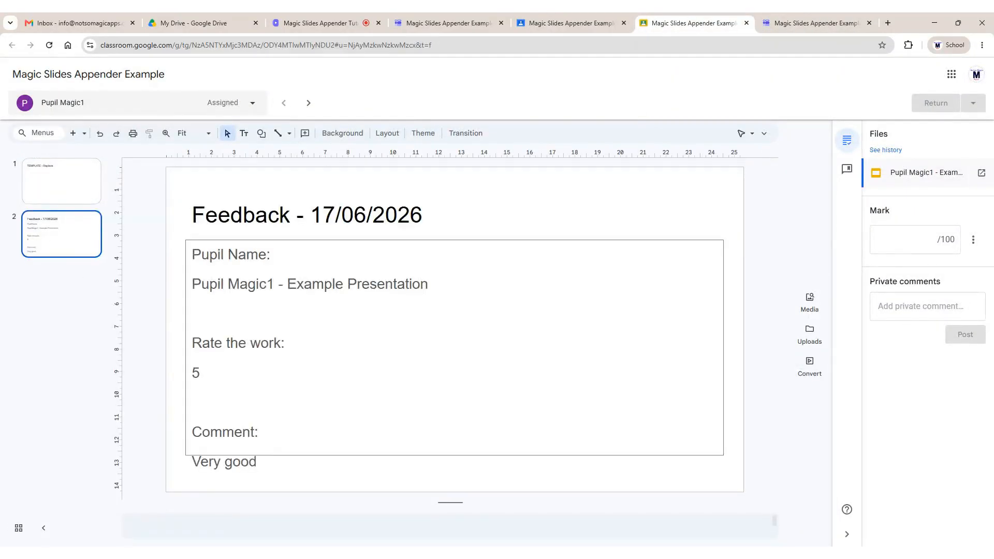
pyautogui.moveTo(449, 502); pyautogui.dragTo(451, 384)
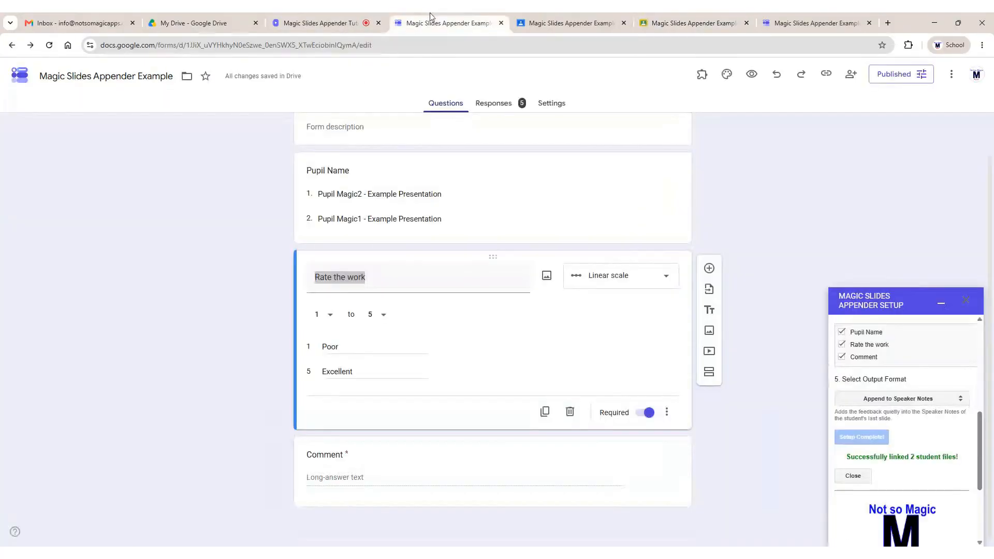
pyautogui.click(436, 23)
pyautogui.click(904, 397)
pyautogui.scroll(-2, 941, 416)
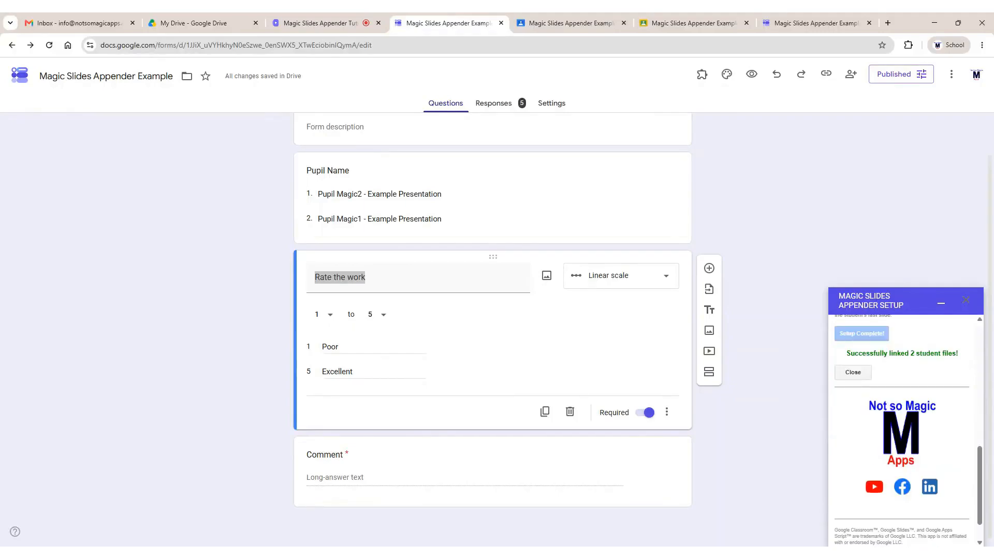
pyautogui.scroll(7, 941, 417)
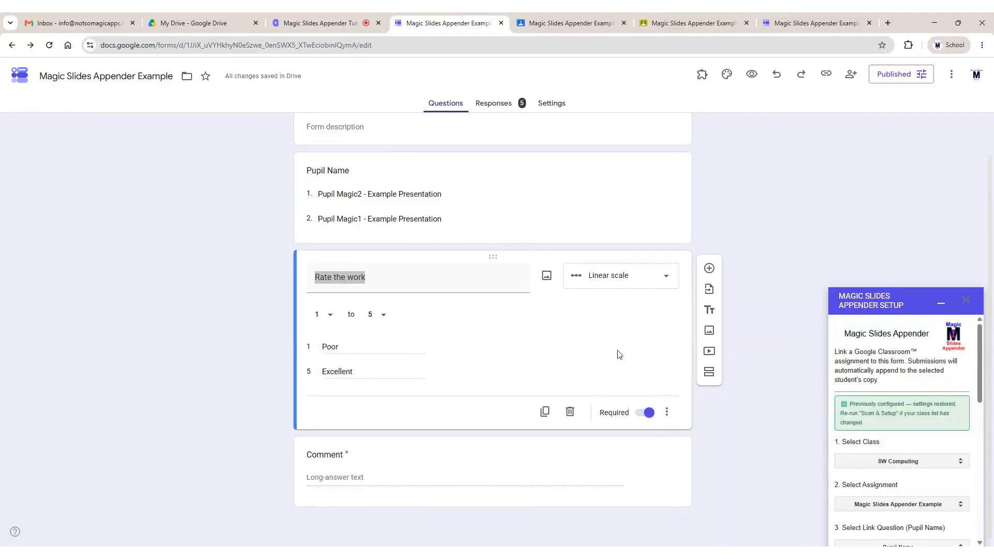